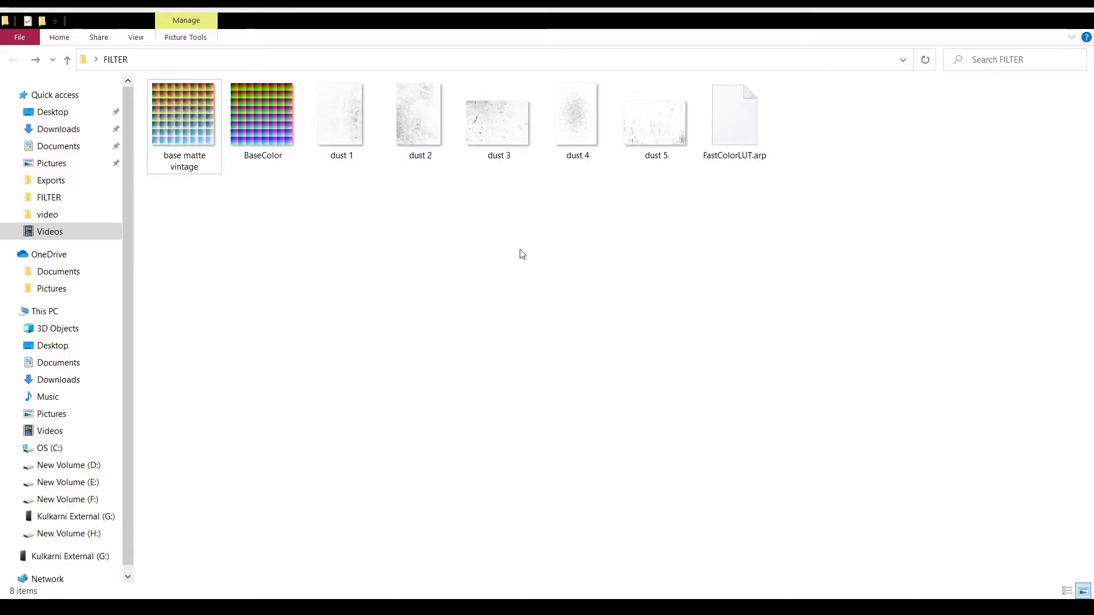
{"action": "left_click", "coordinate": [256, 125]}
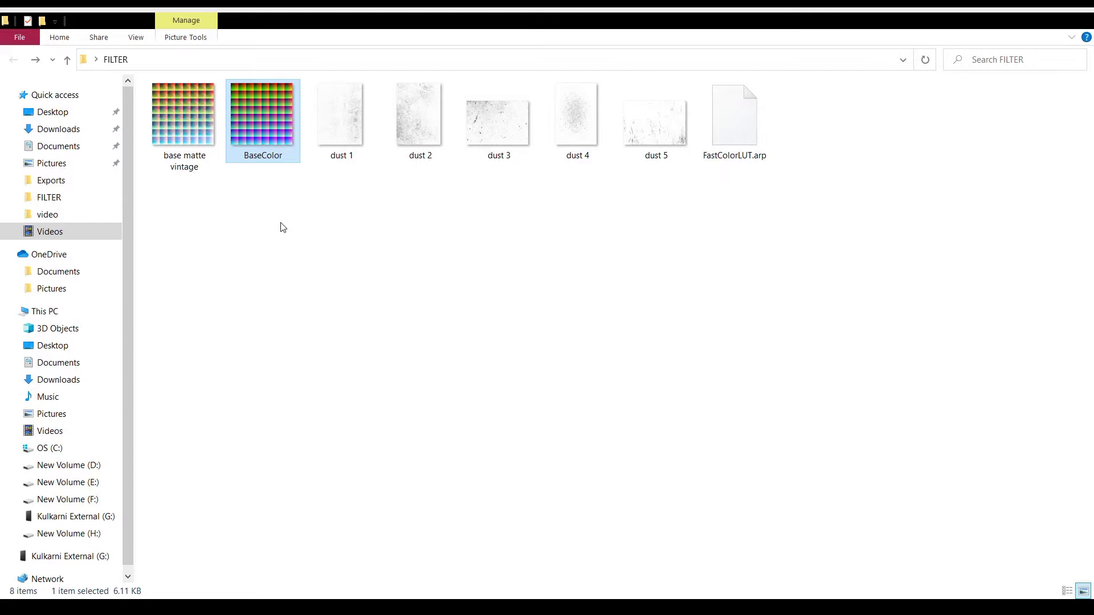
{"action": "left_click", "coordinate": [175, 118]}
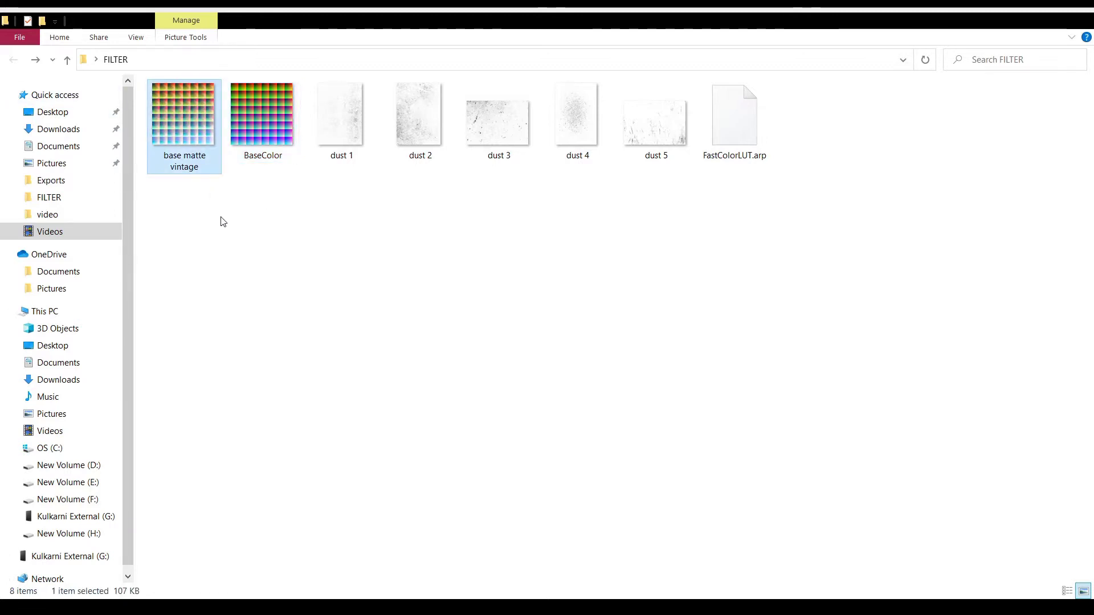
{"action": "left_click", "coordinate": [264, 234]}
{"action": "left_click_drag", "start_coordinate": [653, 247], "coordinate": [358, 107]}
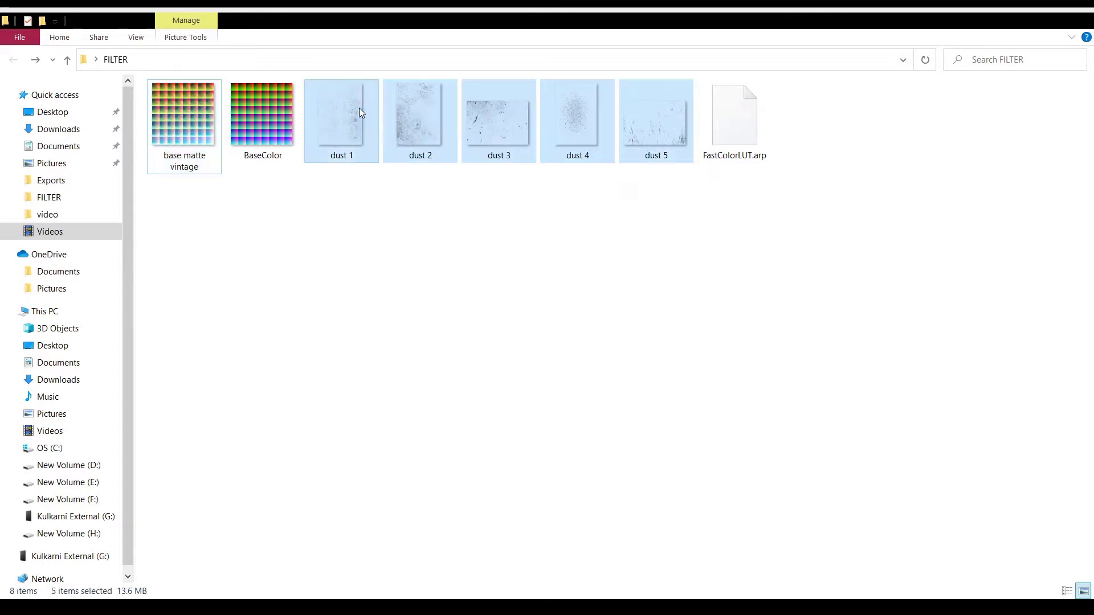
{"action": "left_click", "coordinate": [618, 198]}
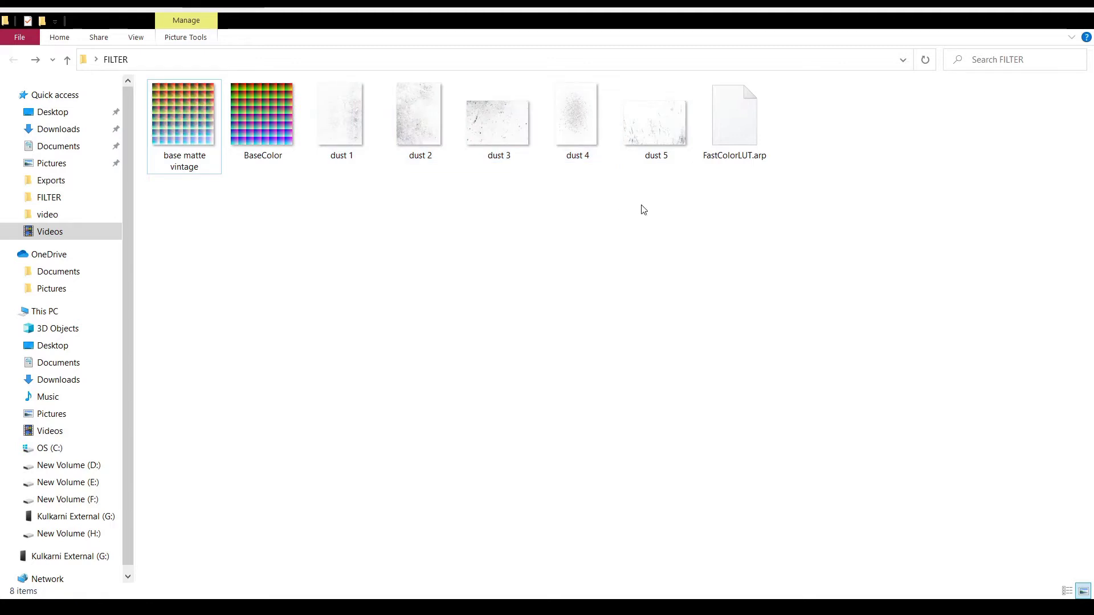
{"action": "left_click_drag", "start_coordinate": [665, 207], "coordinate": [370, 86]}
{"action": "left_click", "coordinate": [488, 159]}
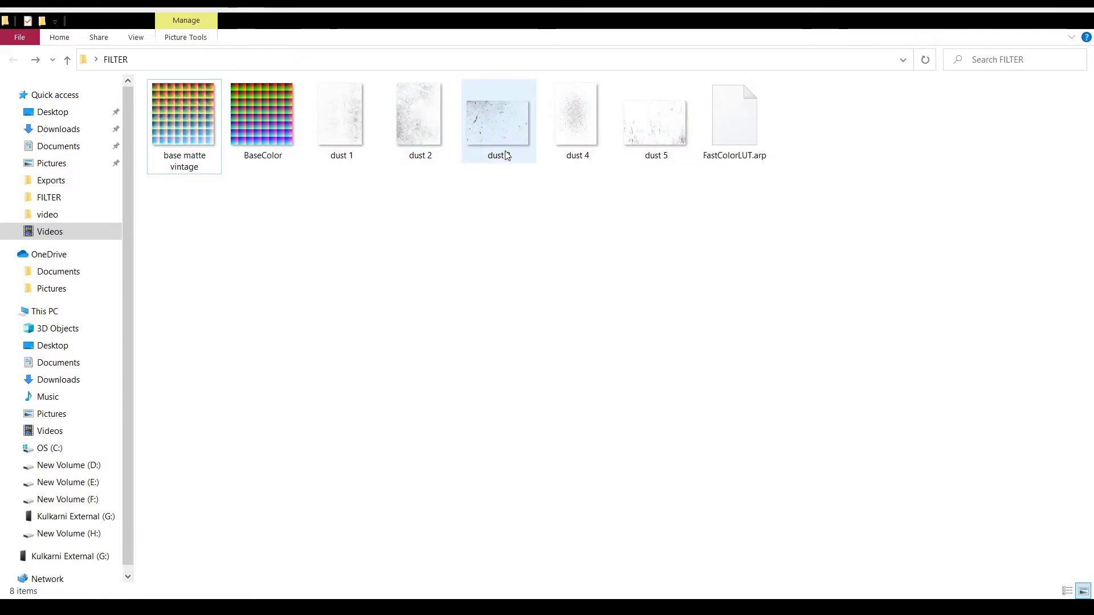
{"action": "left_click", "coordinate": [541, 200]}
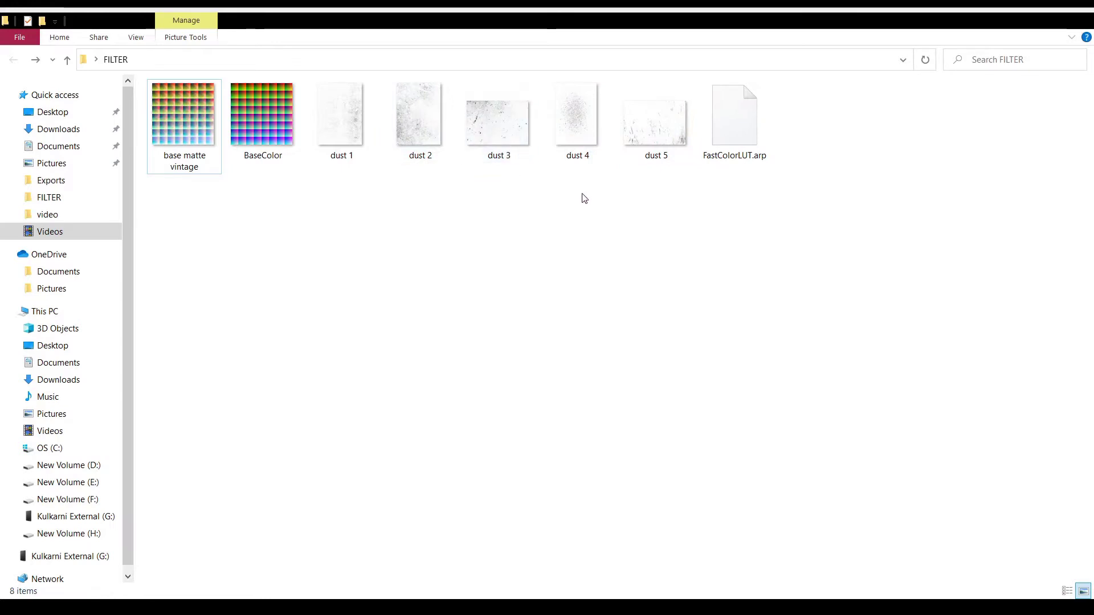
{"action": "left_click_drag", "start_coordinate": [658, 205], "coordinate": [337, 112]}
{"action": "left_click", "coordinate": [515, 257]}
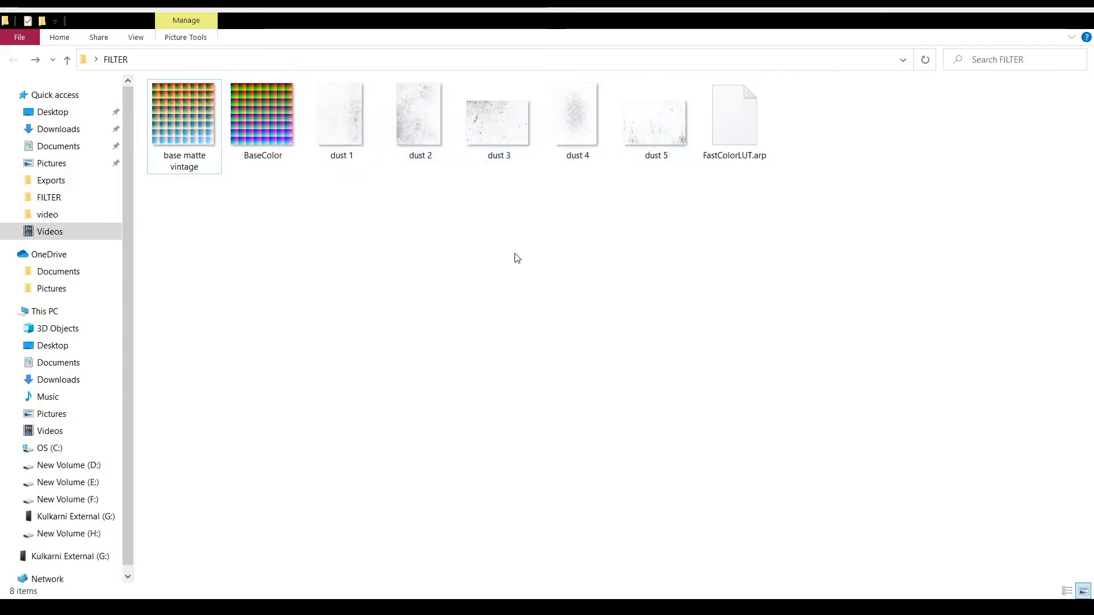
{"action": "left_click", "coordinate": [738, 121]}
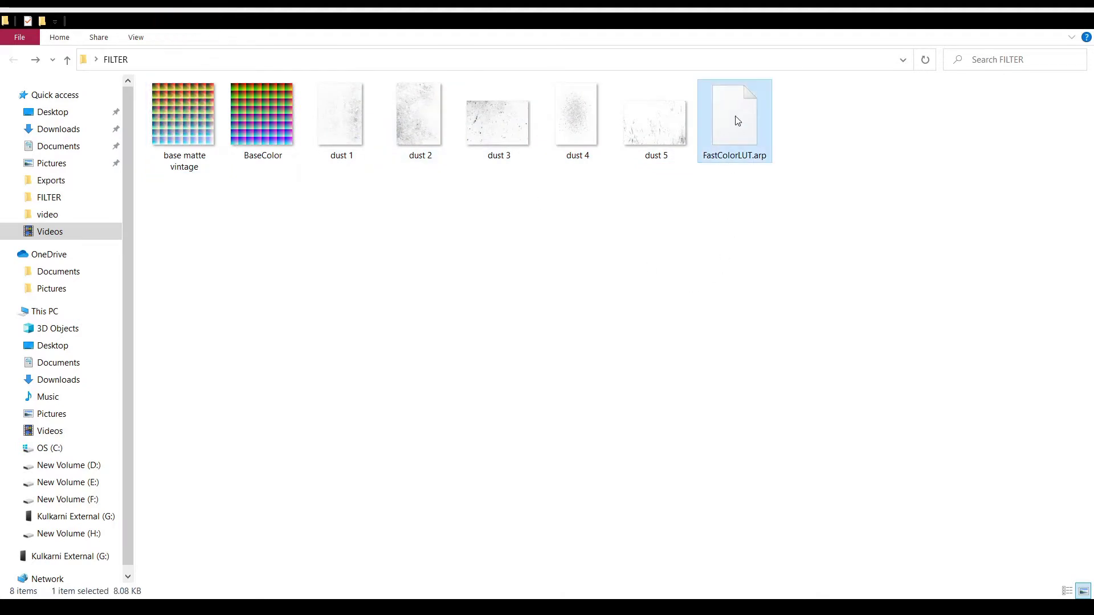
{"action": "left_click", "coordinate": [755, 252]}
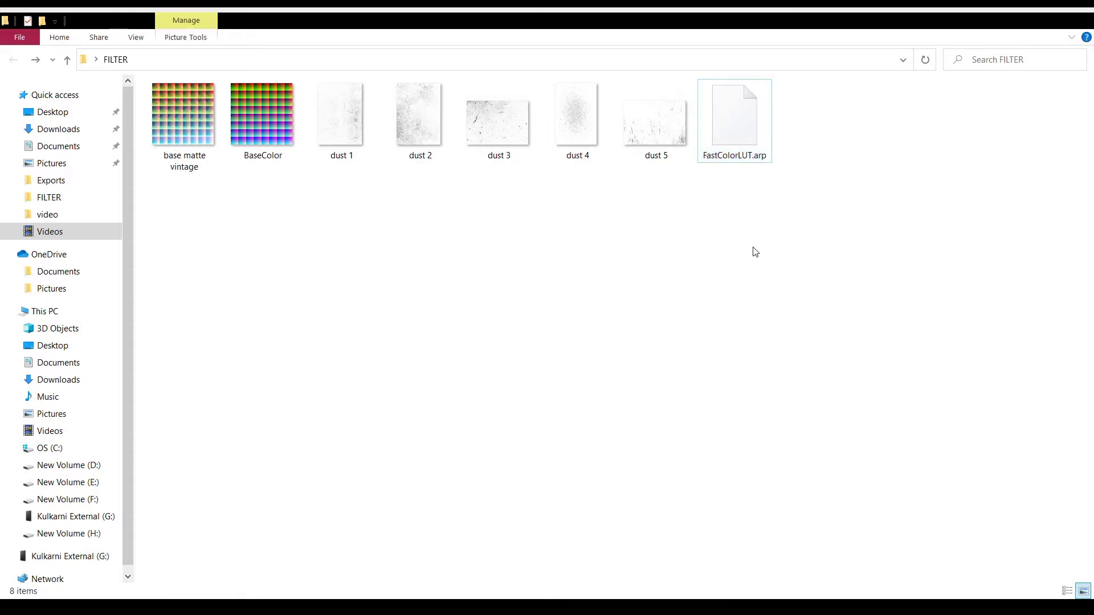
{"action": "left_click", "coordinate": [266, 118]}
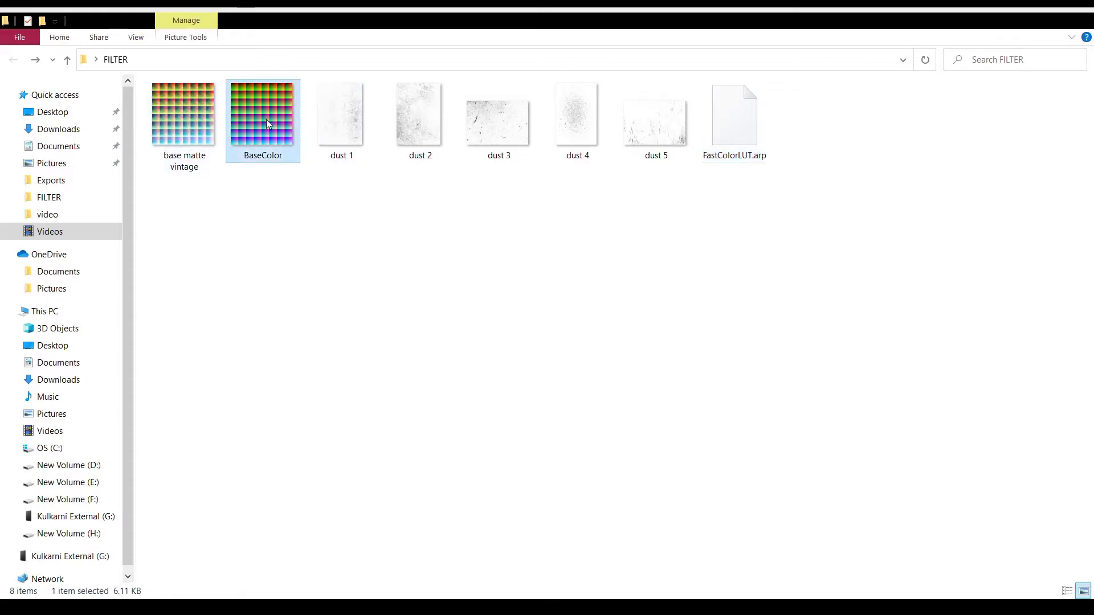
{"action": "left_click", "coordinate": [735, 140], "text": "ctrl"}
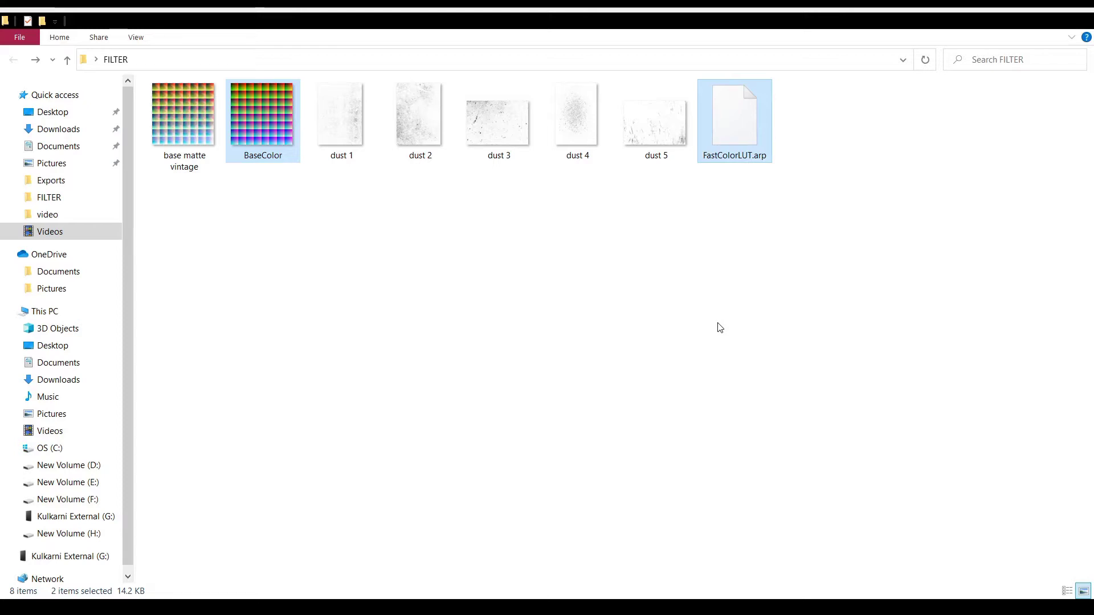
{"action": "left_click", "coordinate": [668, 328]}
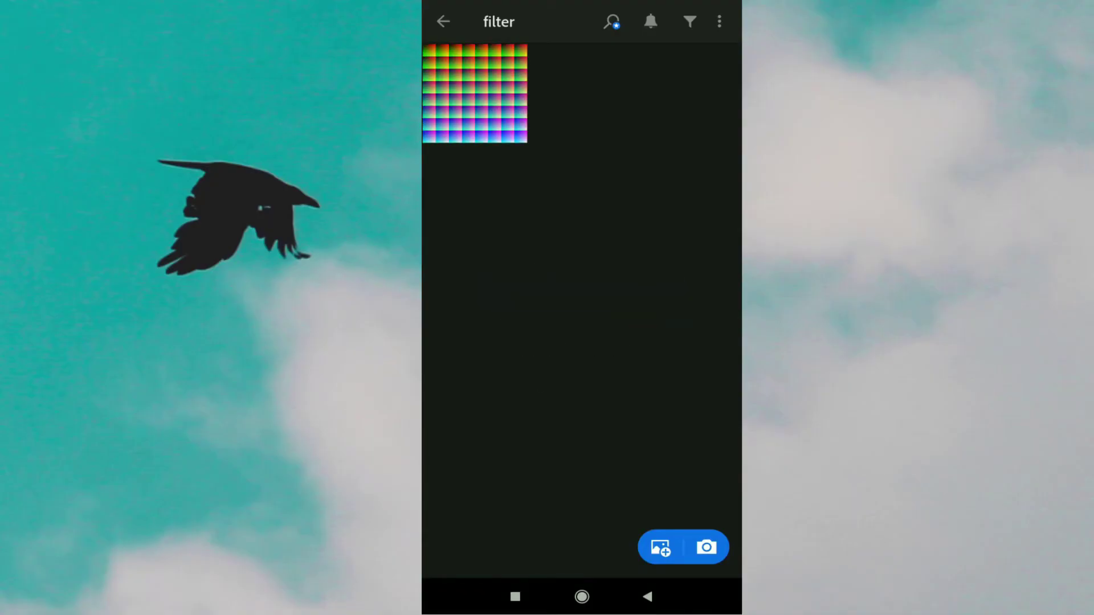
Step: Apply the brown teal user preset to the color-grid photo and export the result
{"action": "left_click", "coordinate": [474, 92]}
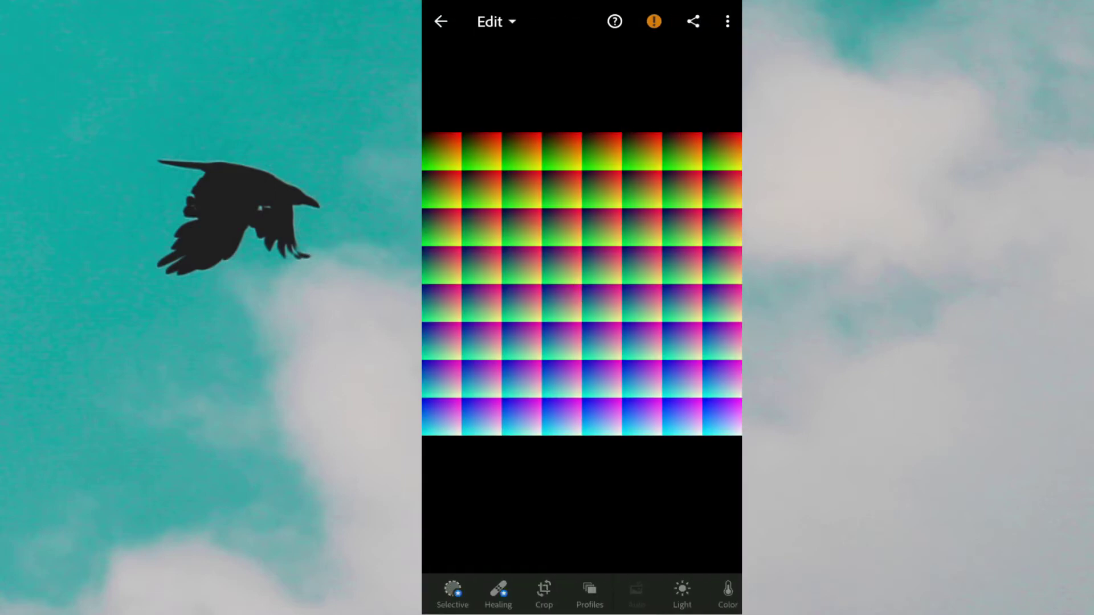
{"action": "scroll", "coordinate": [581, 596], "scroll_direction": "right", "scroll_amount": 5}
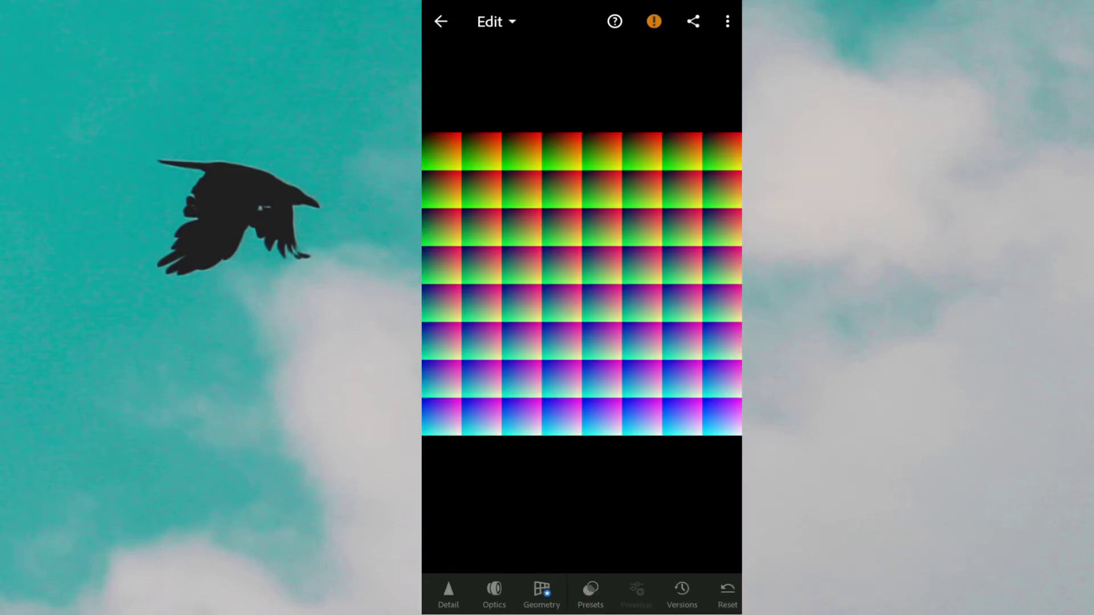
{"action": "left_click", "coordinate": [592, 587]}
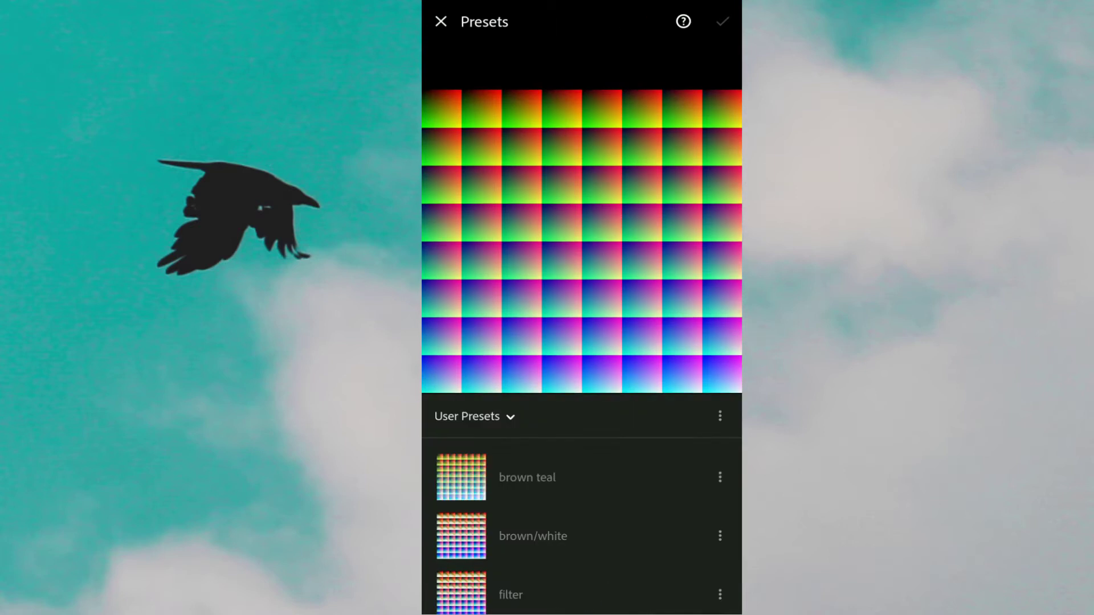
{"action": "left_click", "coordinate": [564, 476]}
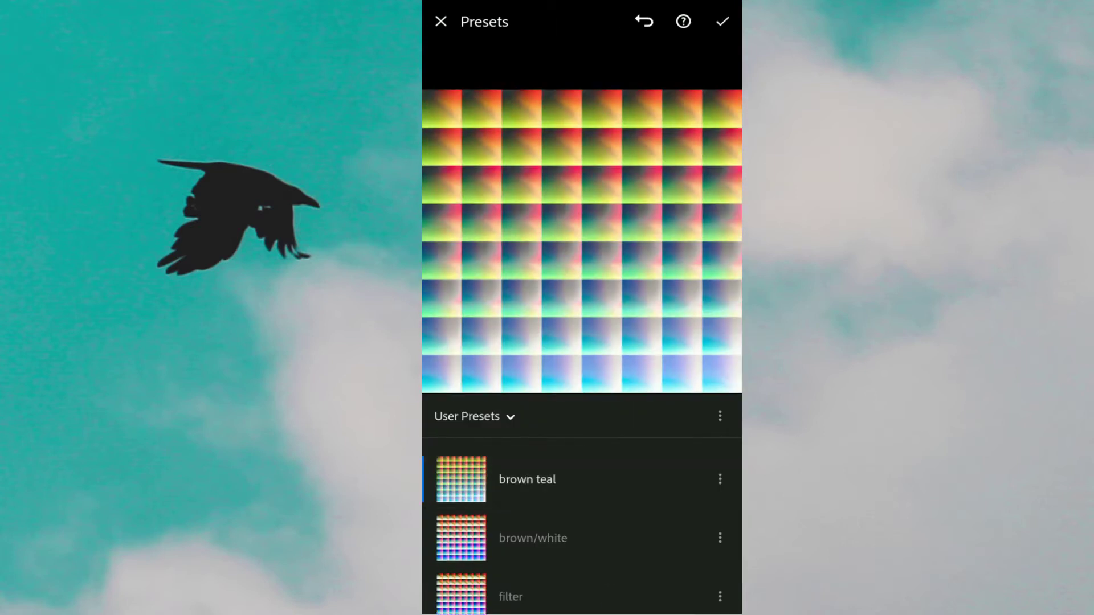
{"action": "left_click", "coordinate": [723, 21]}
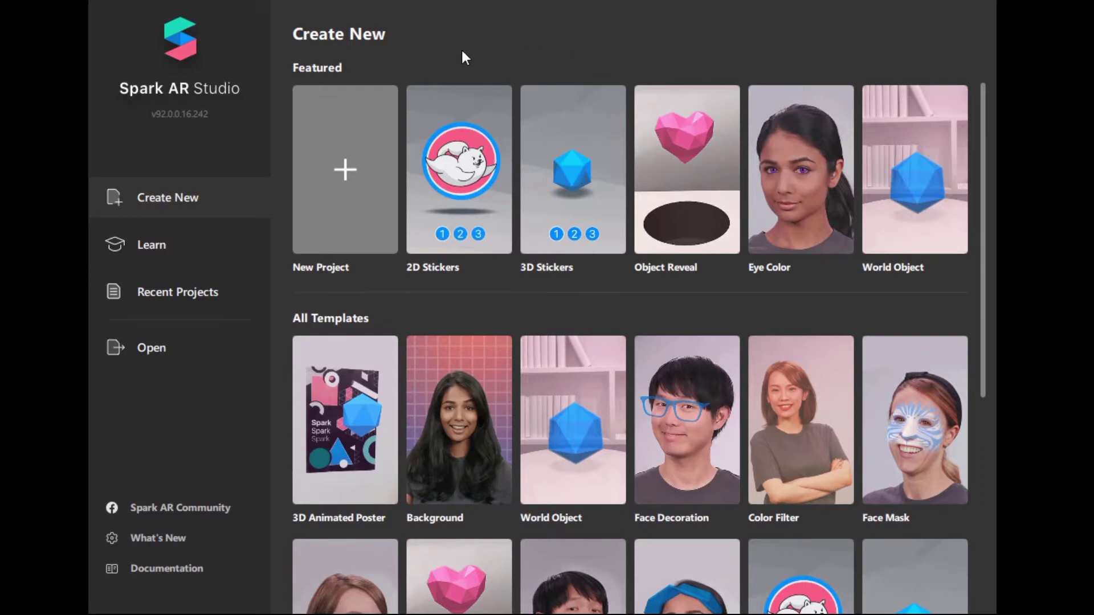
Step: Create a new blank project from the welcome screen
{"action": "left_click", "coordinate": [340, 197]}
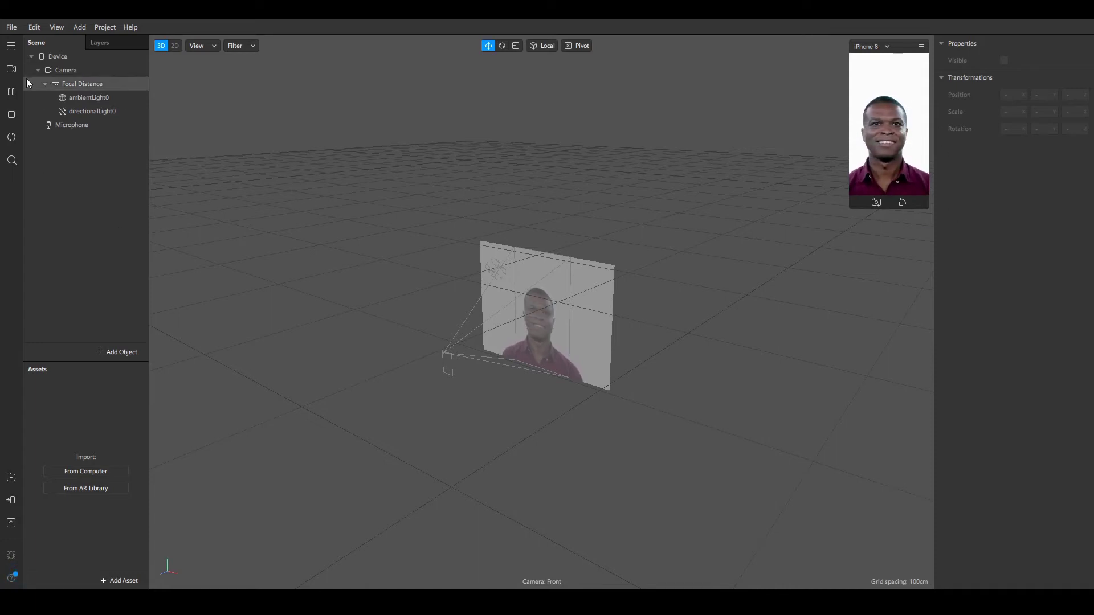
Step: Preview on the red-haired woman's video and import the base matte vintage texture and FastColorLUT patch
{"action": "left_click", "coordinate": [11, 68]}
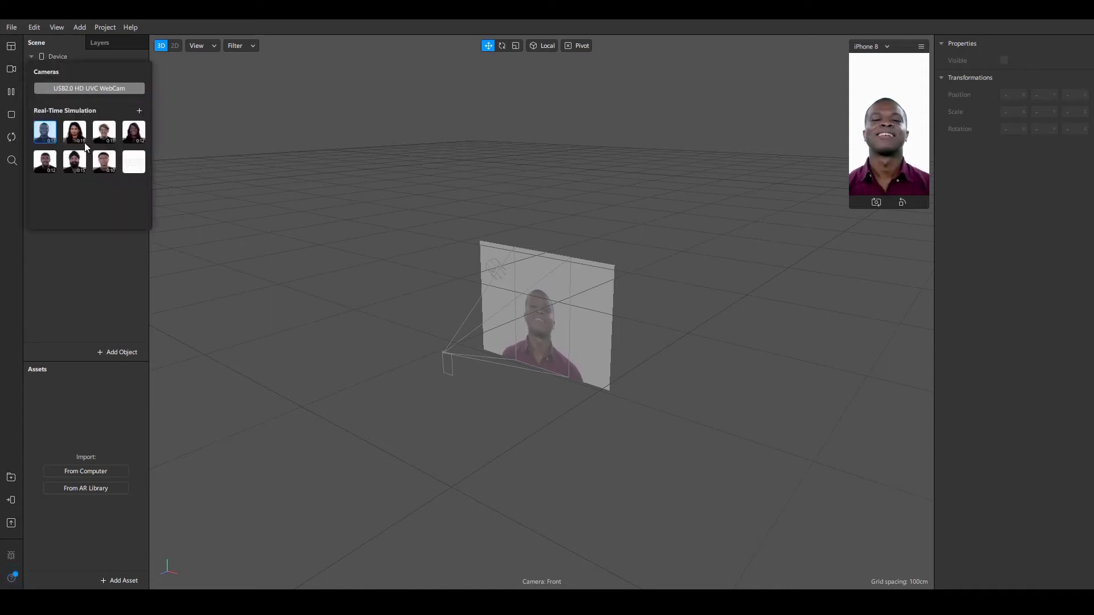
{"action": "left_click", "coordinate": [105, 132]}
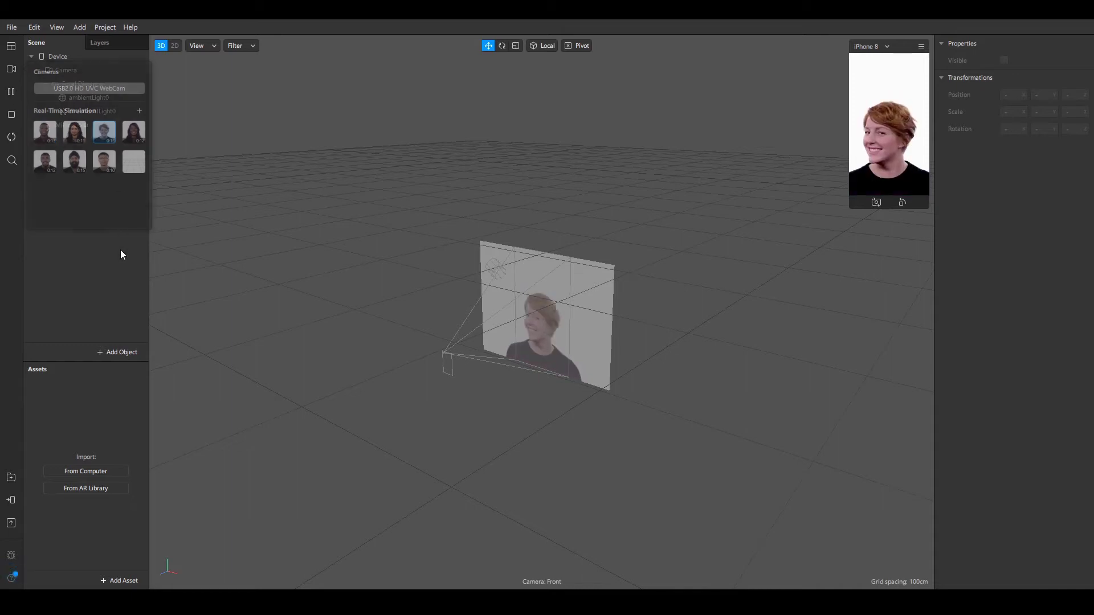
{"action": "left_click", "coordinate": [91, 474]}
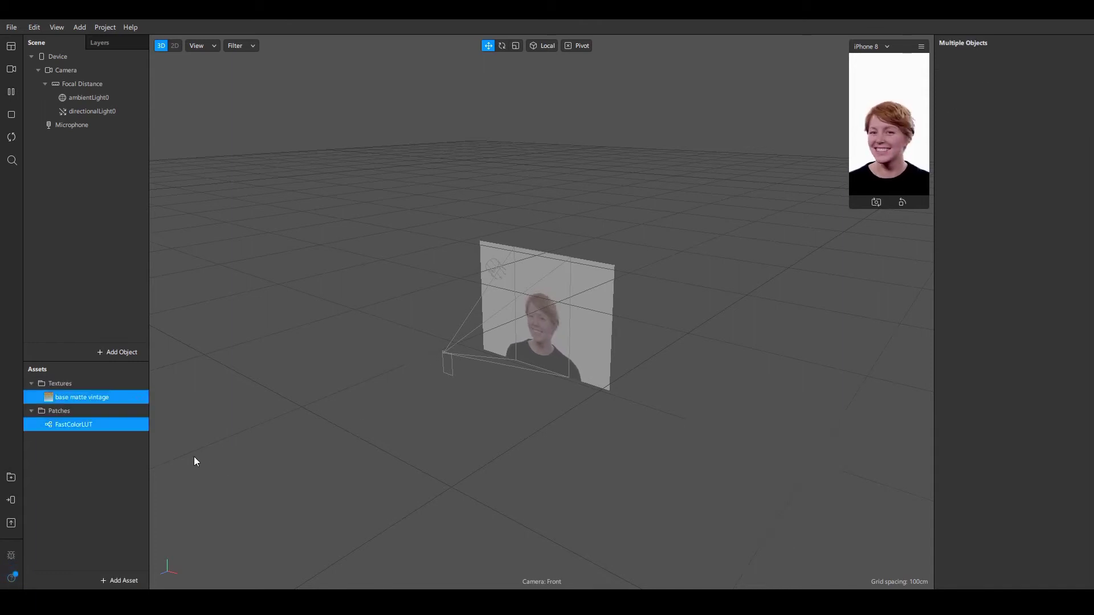
Step: Turn on No compression for the base matte vintage texture
{"action": "left_click", "coordinate": [91, 482]}
{"action": "left_click", "coordinate": [111, 398]}
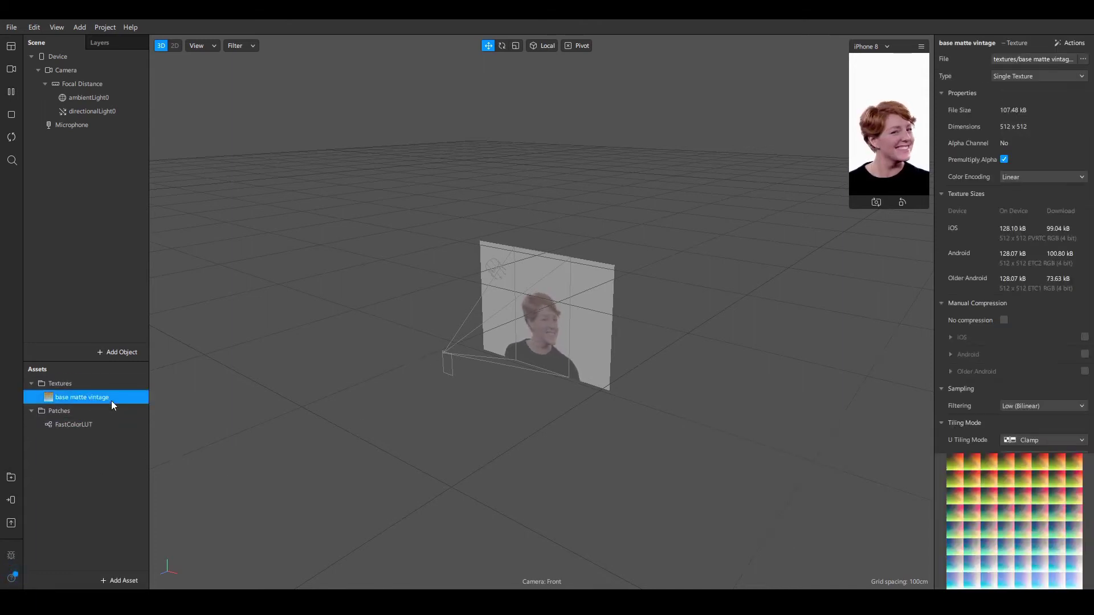
{"action": "left_click", "coordinate": [1004, 319]}
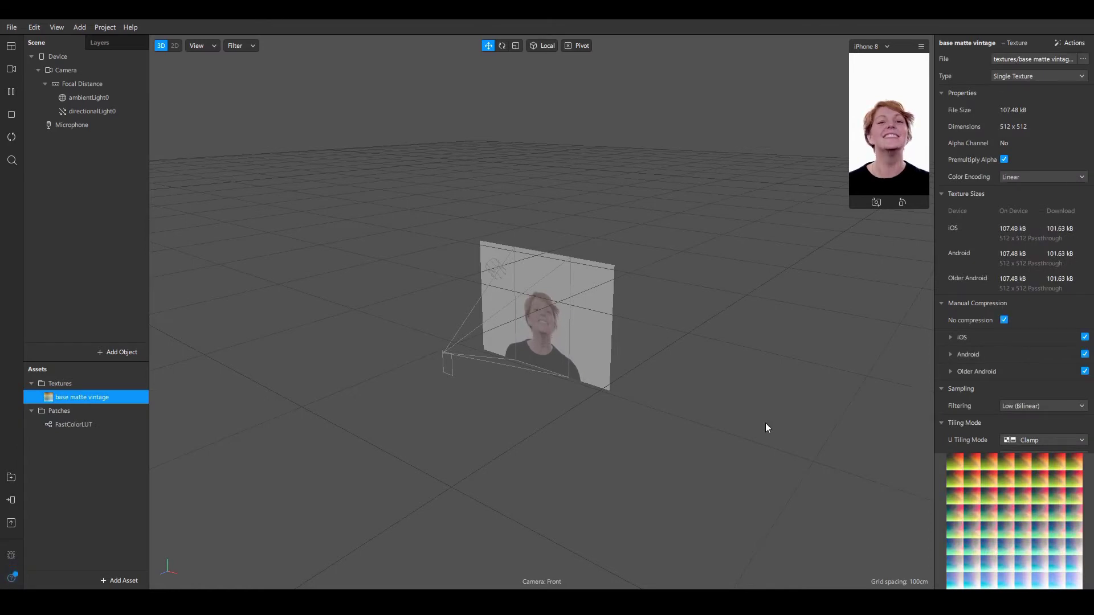
{"action": "left_click", "coordinate": [109, 299]}
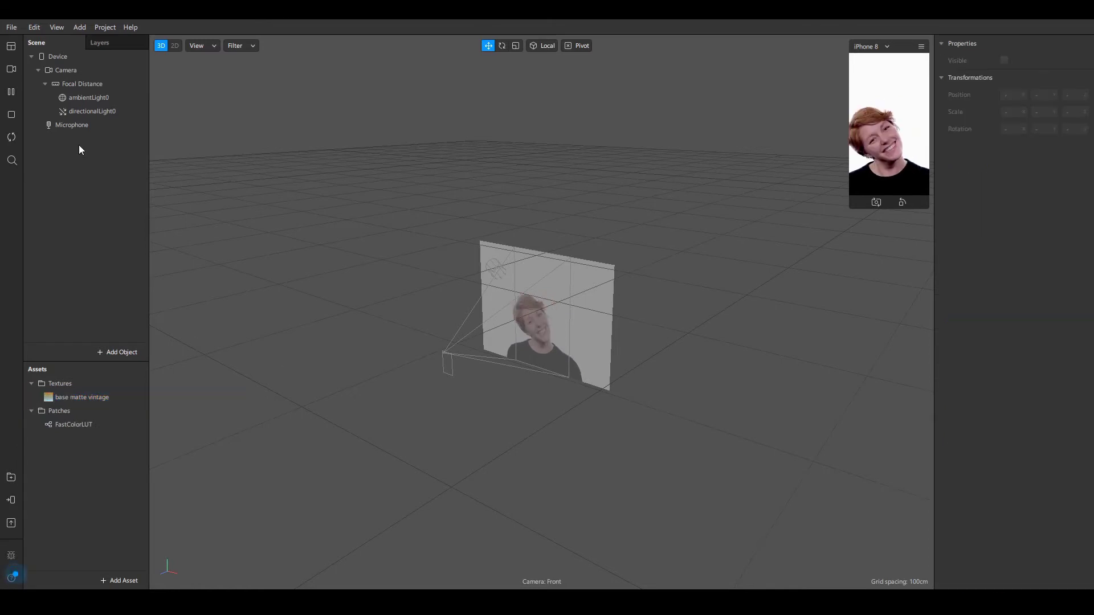
Step: Add a face mesh under Focal Distance and rename it 'skin'
{"action": "right_click", "coordinate": [83, 84]}
{"action": "mouse_move", "coordinate": [124, 91]}
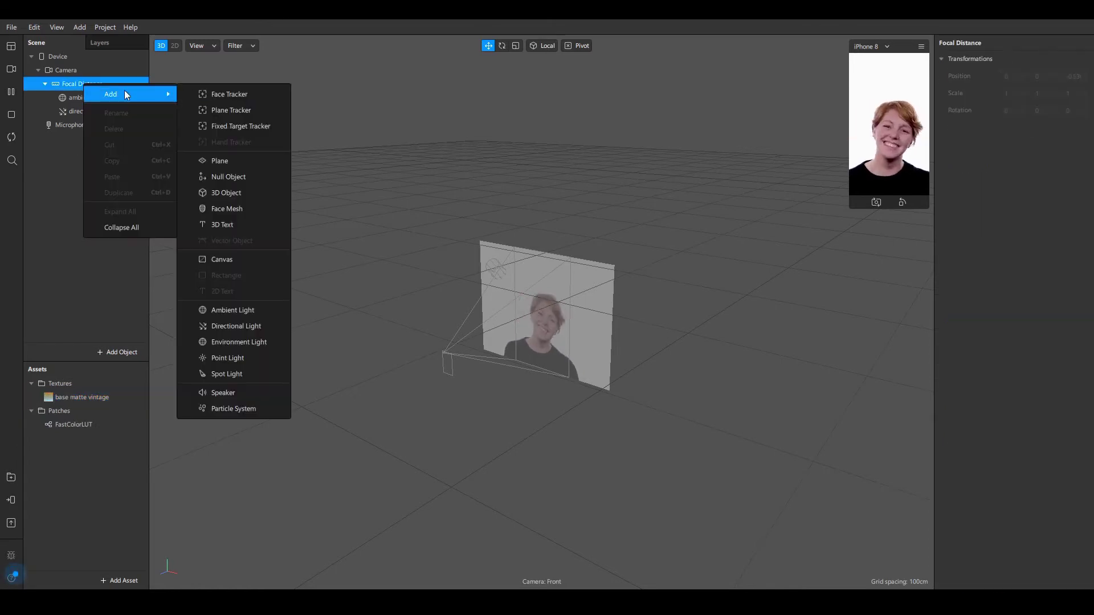
{"action": "left_click", "coordinate": [238, 206]}
{"action": "right_click", "coordinate": [85, 139]}
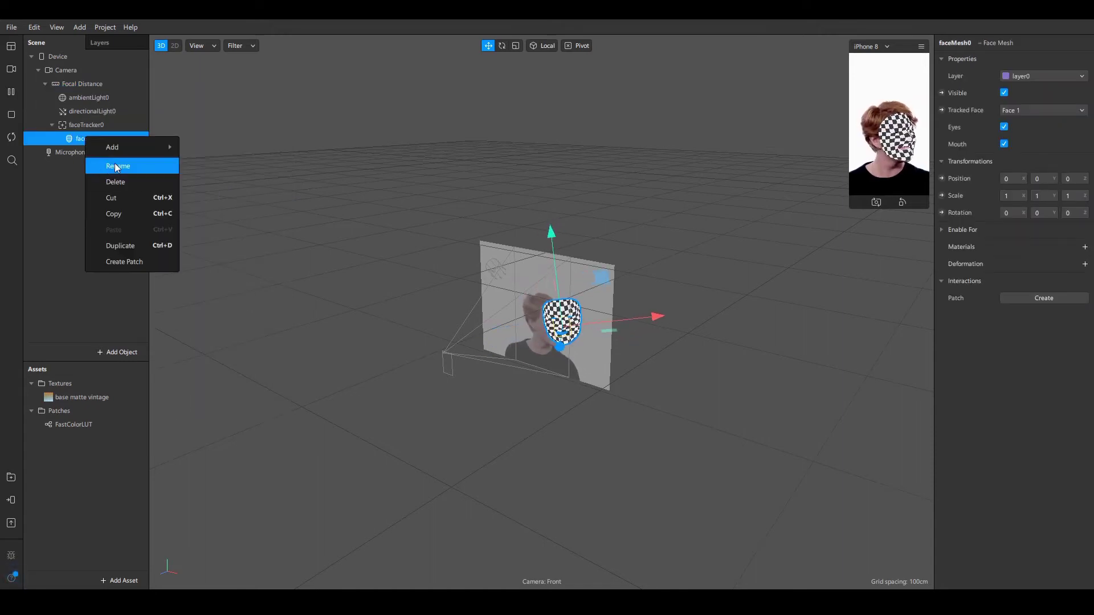
{"action": "left_click", "coordinate": [115, 165]}
{"action": "type", "text": "skin"}
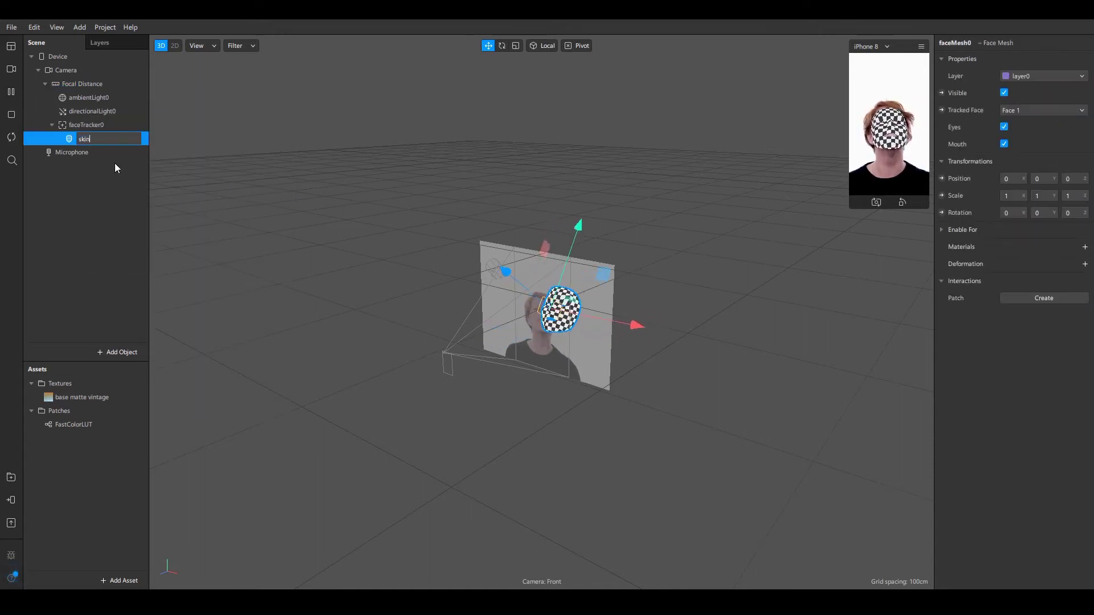
{"action": "key", "text": "Return"}
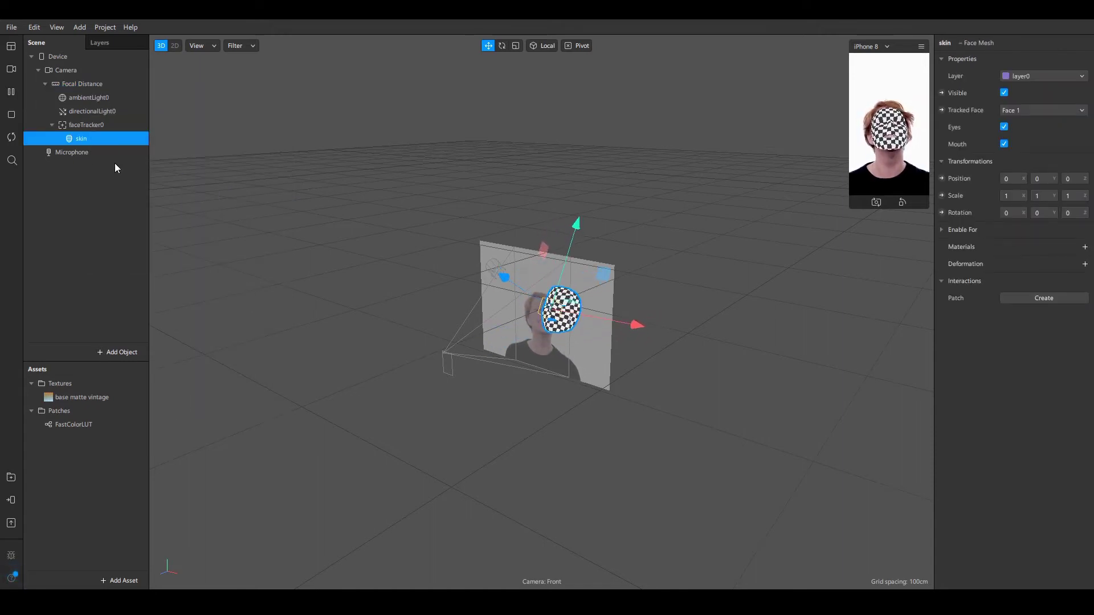
Step: Create a new material for the skin mesh and name it 'skin'
{"action": "left_click", "coordinate": [1085, 247]}
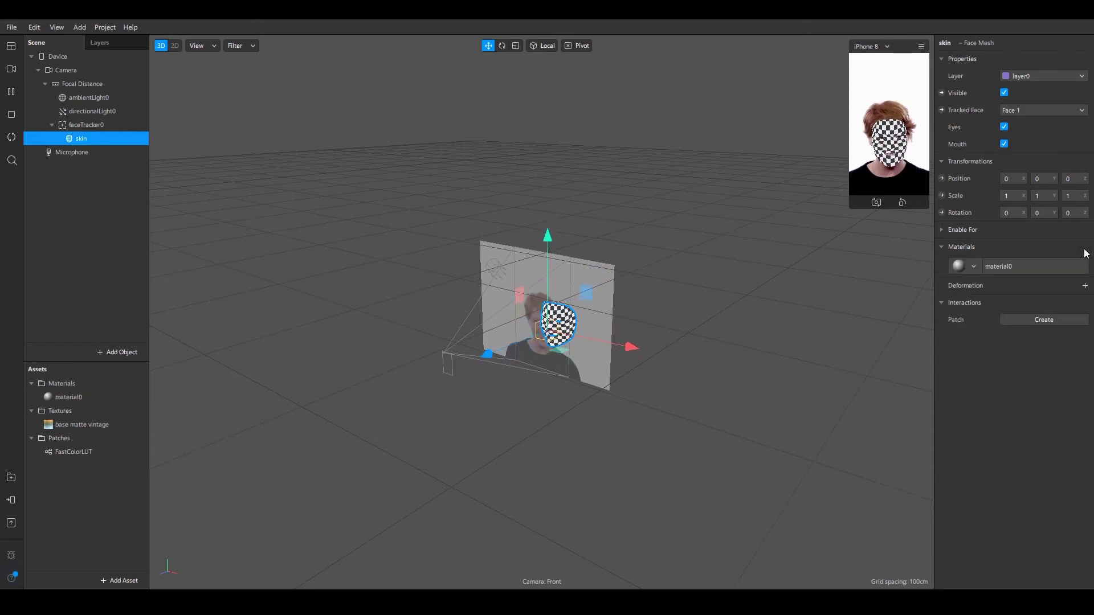
{"action": "right_click", "coordinate": [67, 399]}
{"action": "left_click", "coordinate": [97, 410]}
{"action": "type", "text": "skin"}
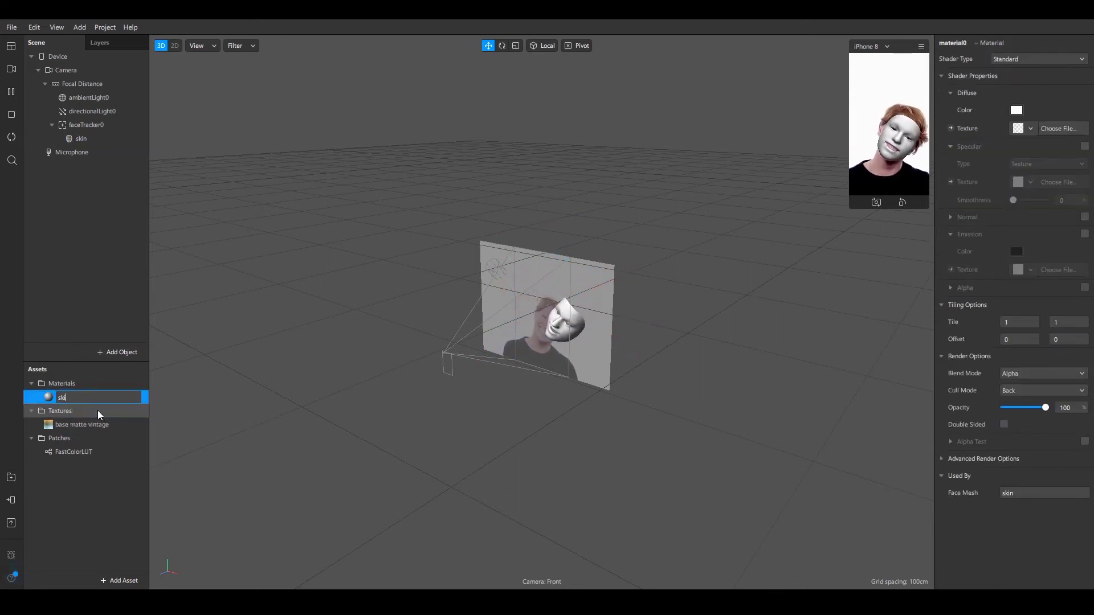
{"action": "left_click", "coordinate": [96, 424]}
{"action": "left_click", "coordinate": [85, 397]}
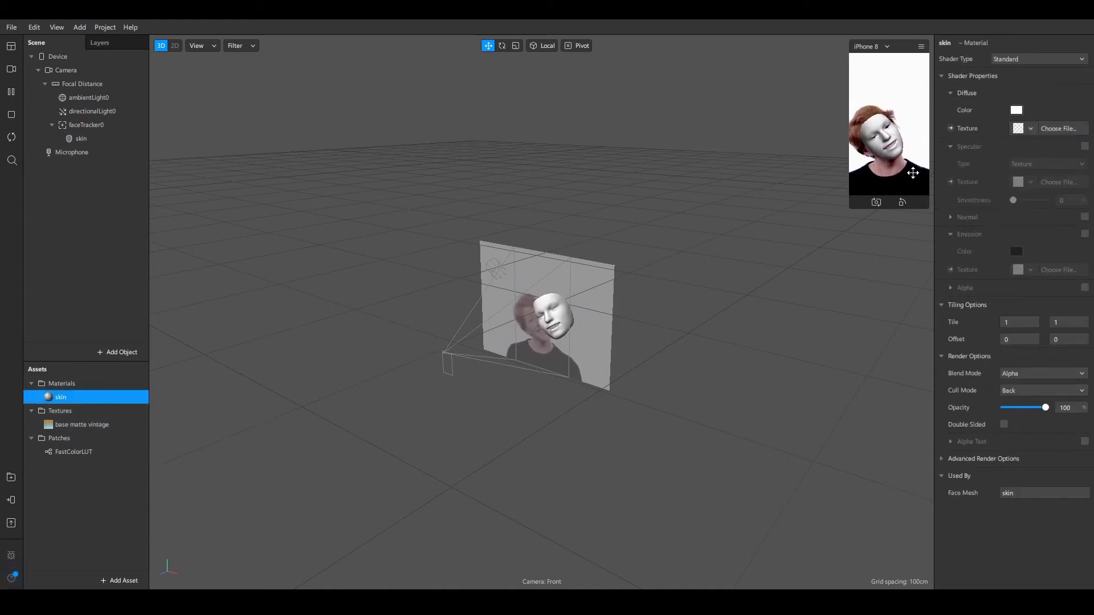
Step: Switch the skin material to the Retouching shader with Skin Smoothing at 22%
{"action": "left_click", "coordinate": [1014, 59]}
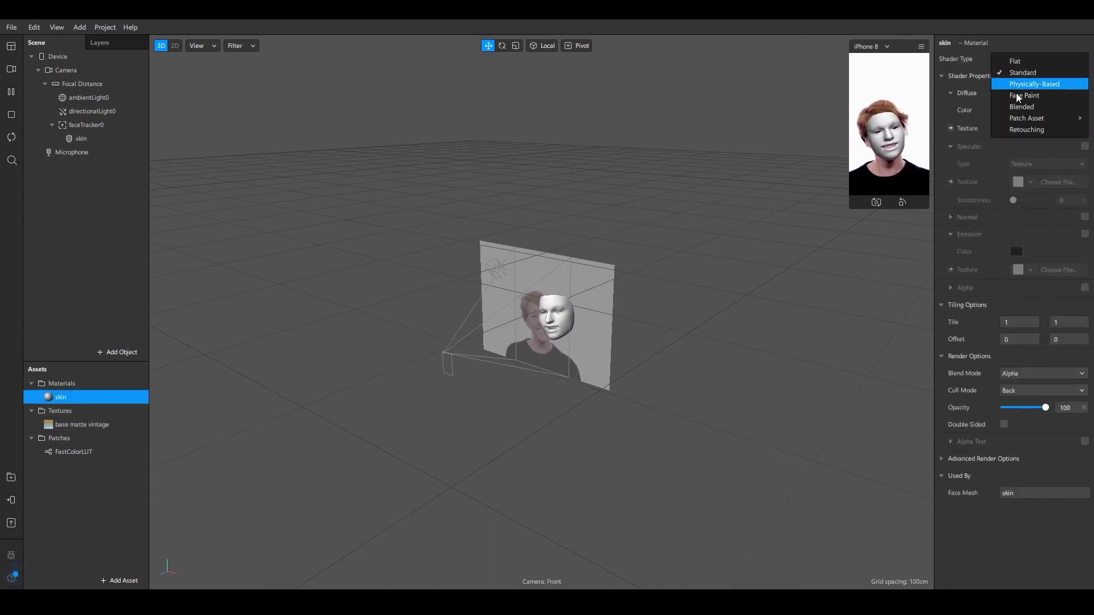
{"action": "left_click", "coordinate": [1024, 128]}
{"action": "left_click_drag", "start_coordinate": [1027, 110], "coordinate": [1013, 111]}
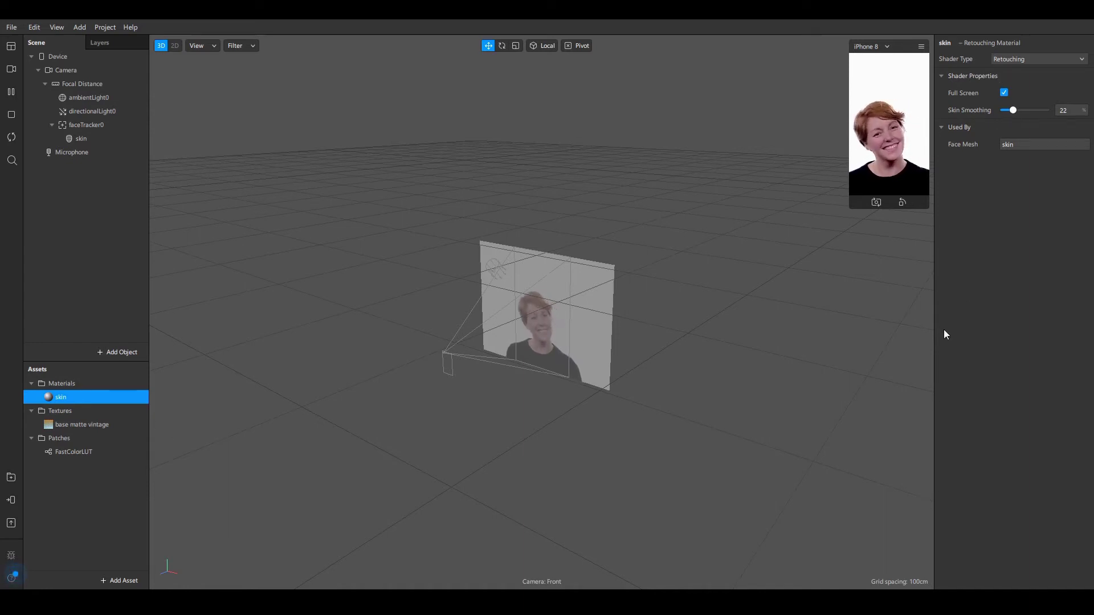
{"action": "left_click", "coordinate": [59, 29]}
Step: Show and enlarge the Patch Editor, then add canvas0 under Focal Distance
{"action": "left_click", "coordinate": [97, 46]}
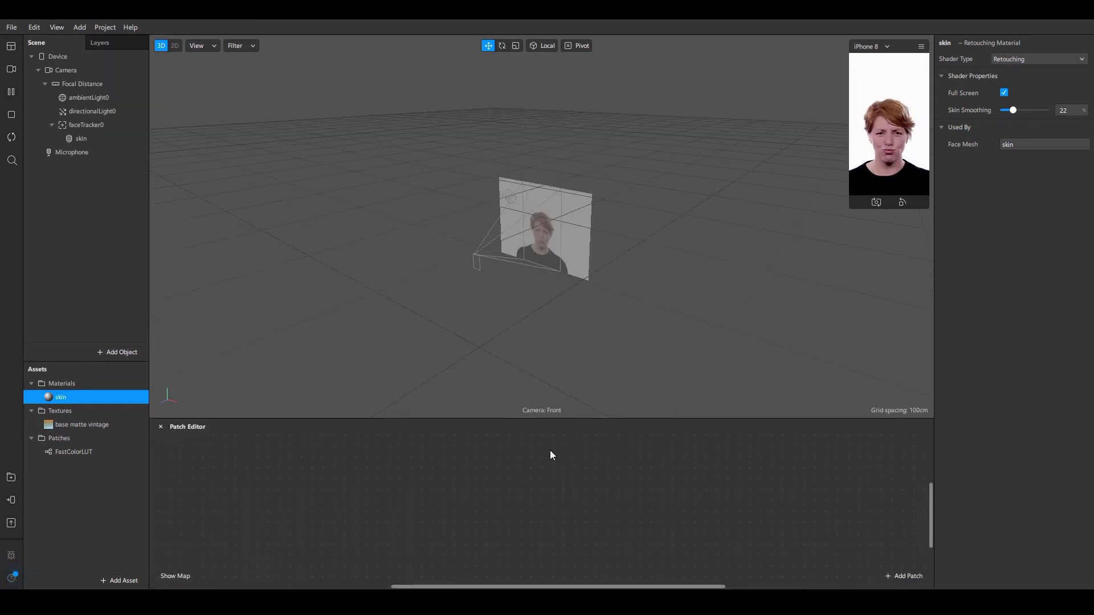
{"action": "left_click_drag", "start_coordinate": [536, 419], "coordinate": [550, 328]}
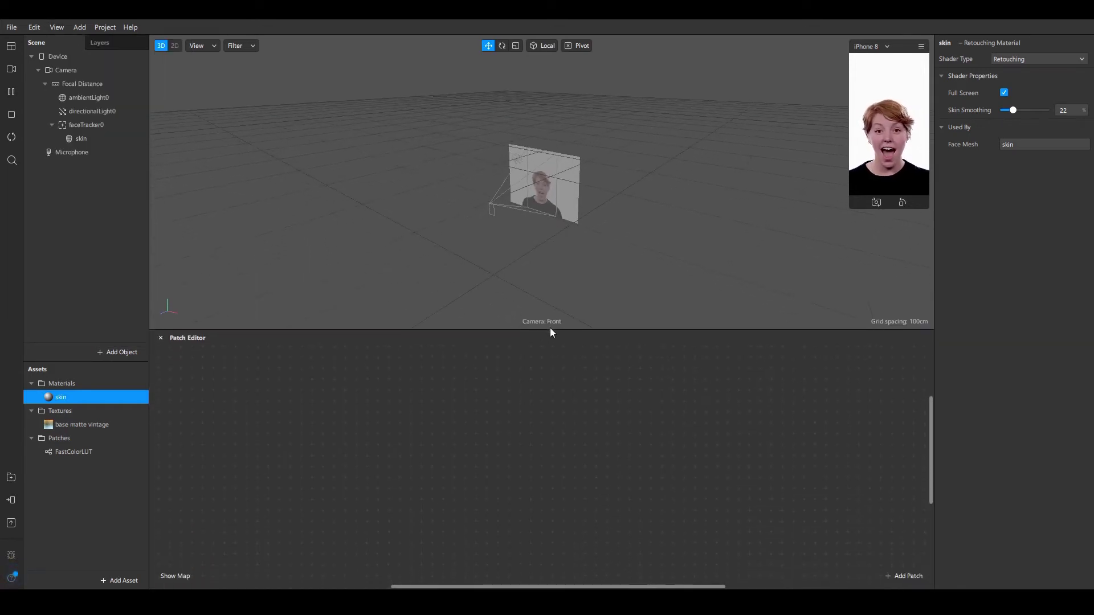
{"action": "right_click", "coordinate": [84, 86]}
{"action": "mouse_move", "coordinate": [118, 96]}
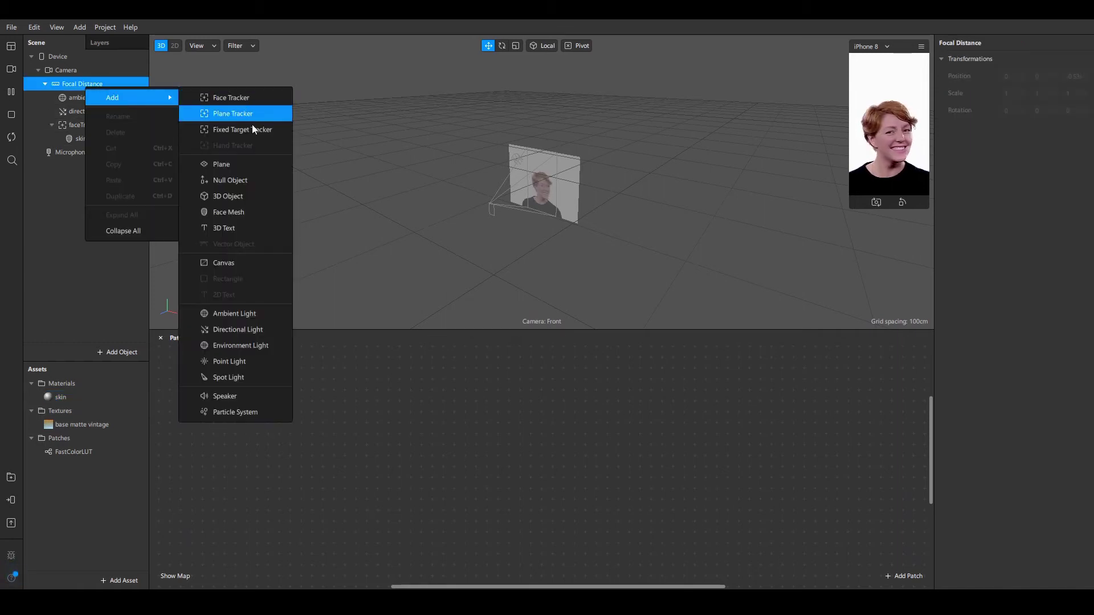
{"action": "left_click", "coordinate": [250, 262]}
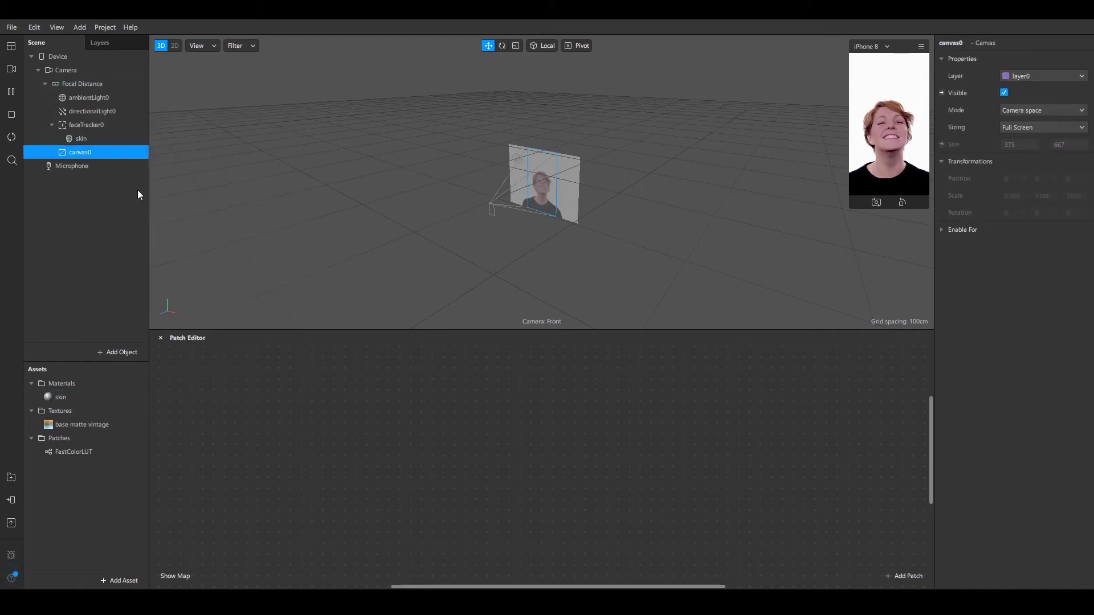
{"action": "right_click", "coordinate": [83, 152]}
Step: Add a rectangle inside canvas0, name it 'color', and size it to 375 × 667
{"action": "mouse_move", "coordinate": [135, 162]}
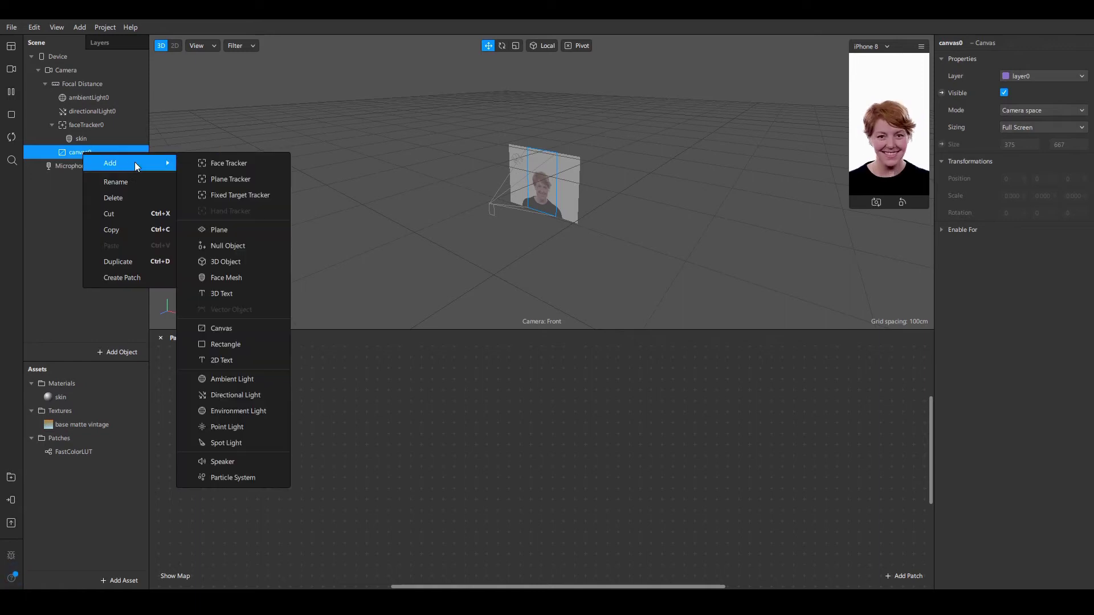
{"action": "left_click", "coordinate": [244, 344]}
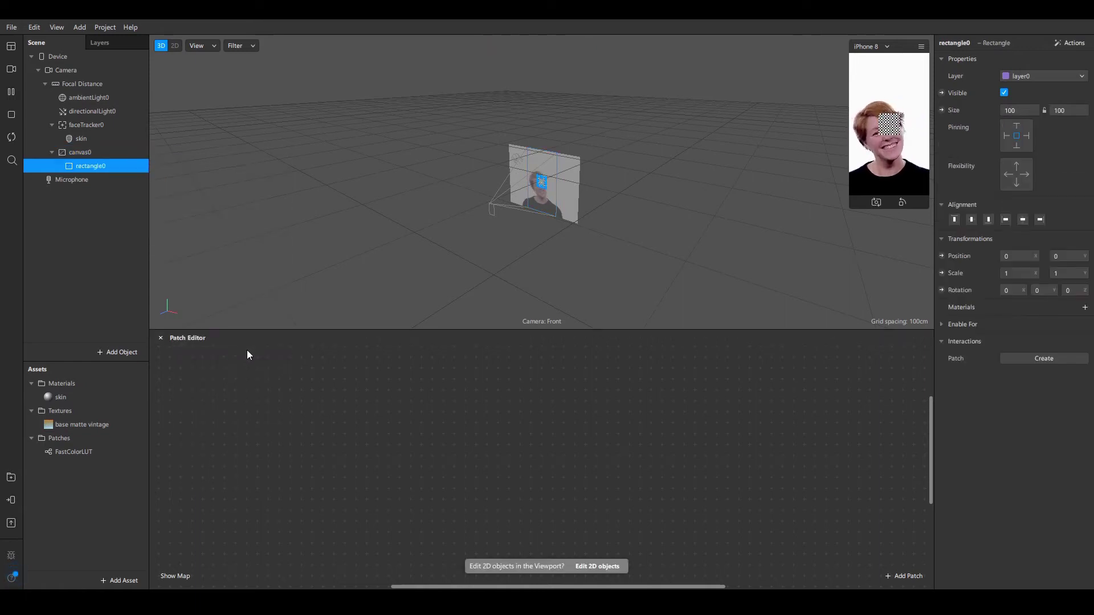
{"action": "right_click", "coordinate": [89, 166]}
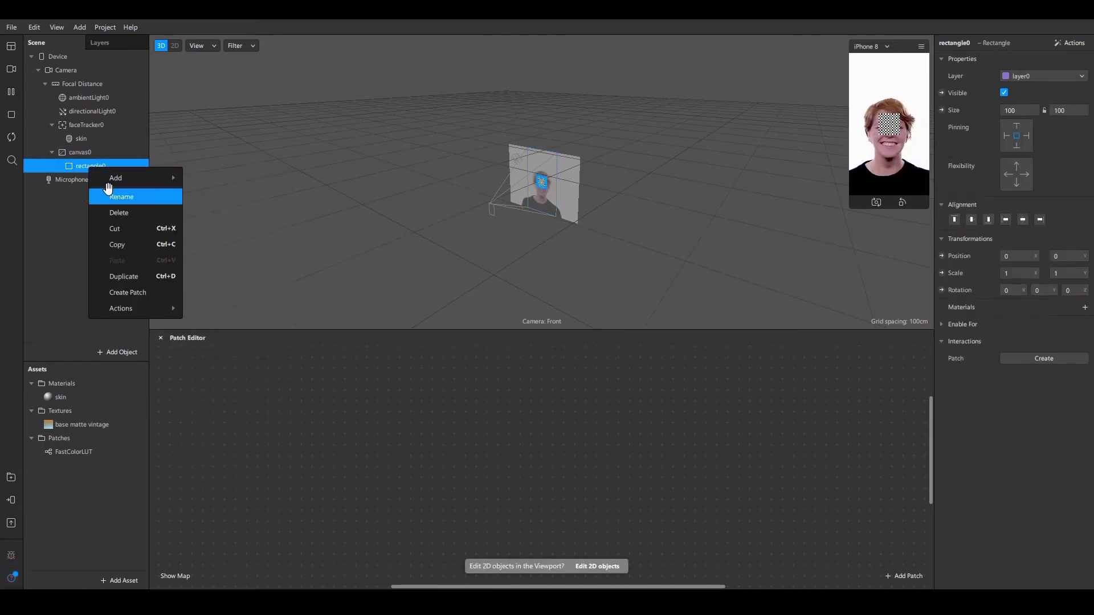
{"action": "left_click", "coordinate": [131, 196]}
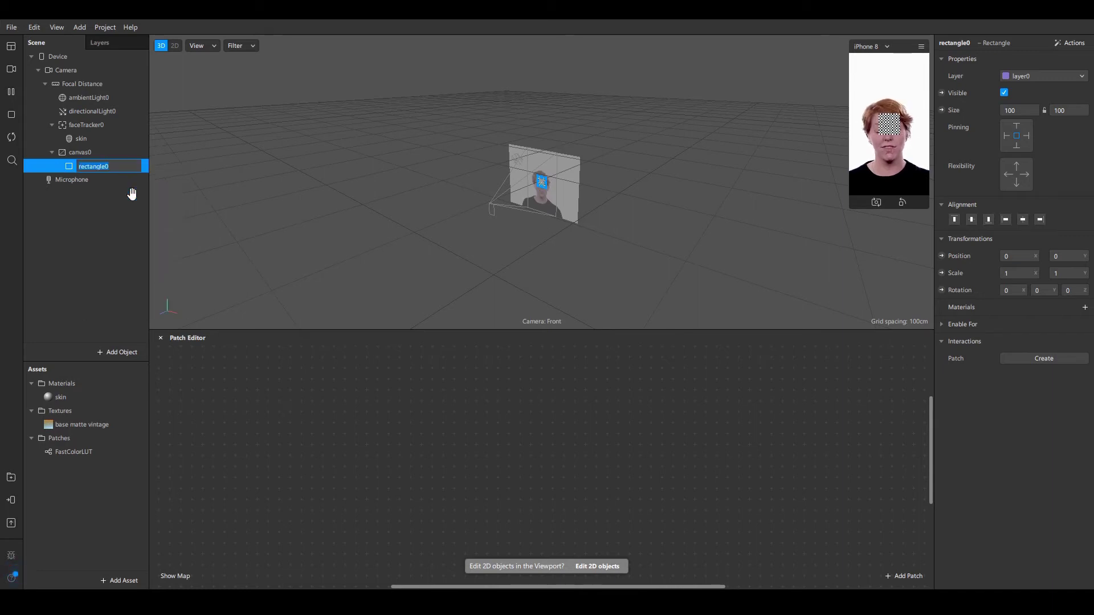
{"action": "type", "text": "color"}
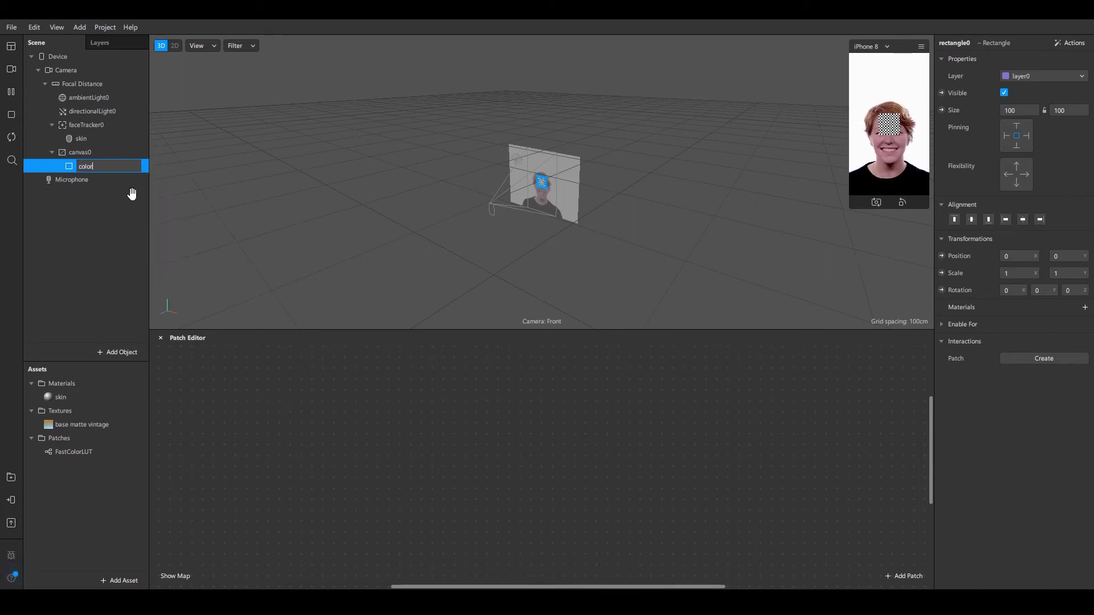
{"action": "left_click", "coordinate": [114, 180]}
{"action": "left_click", "coordinate": [114, 166]}
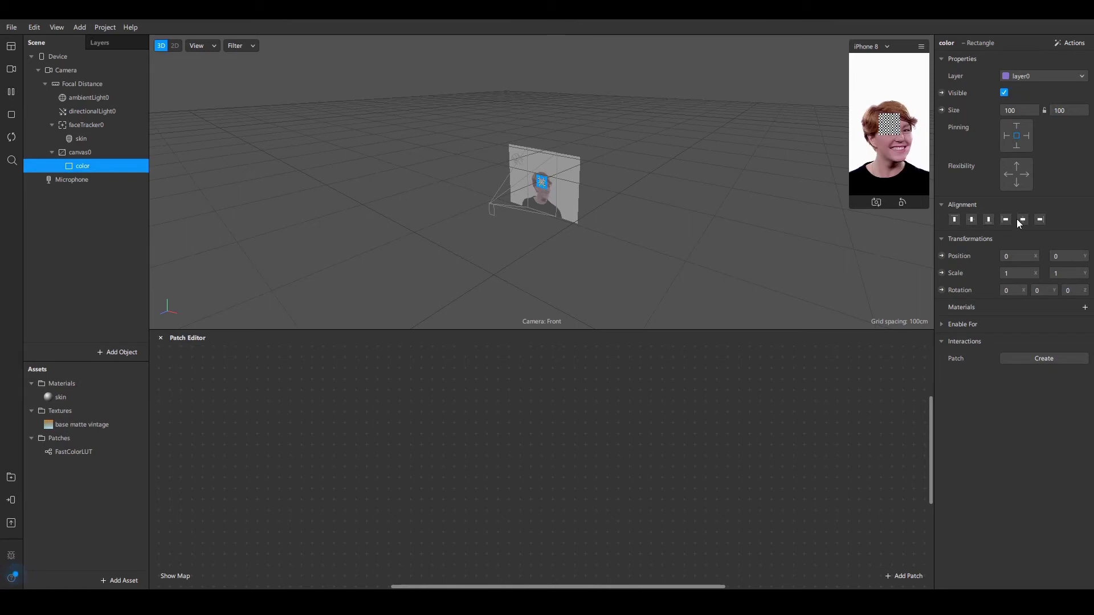
{"action": "left_click_drag", "start_coordinate": [1059, 111], "coordinate": [1015, 159]}
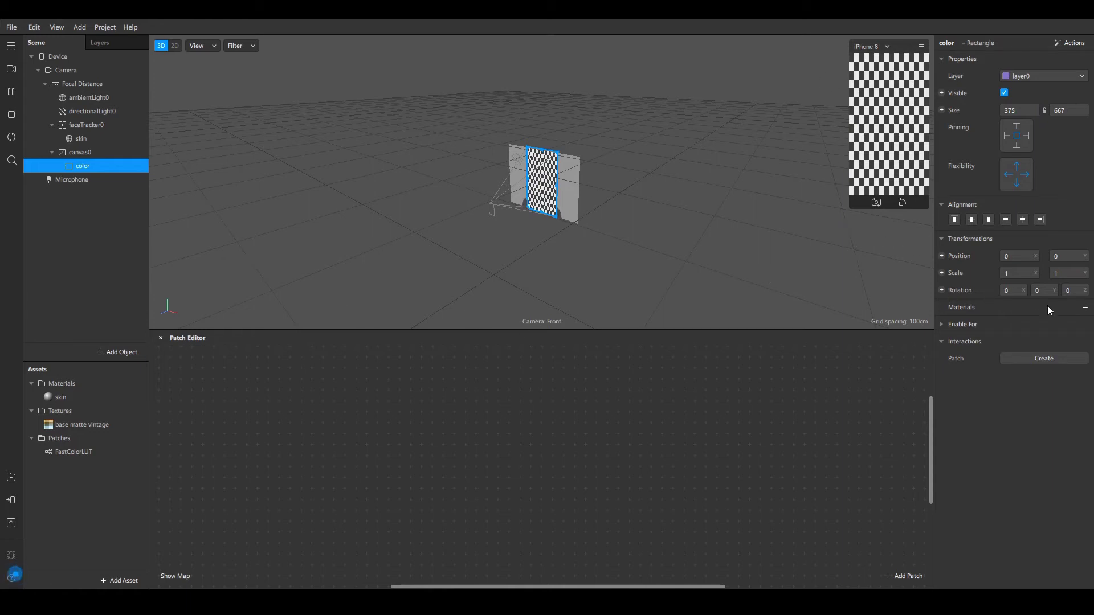
Step: Give the color rectangle a new material named 'color'
{"action": "left_click", "coordinate": [1085, 307]}
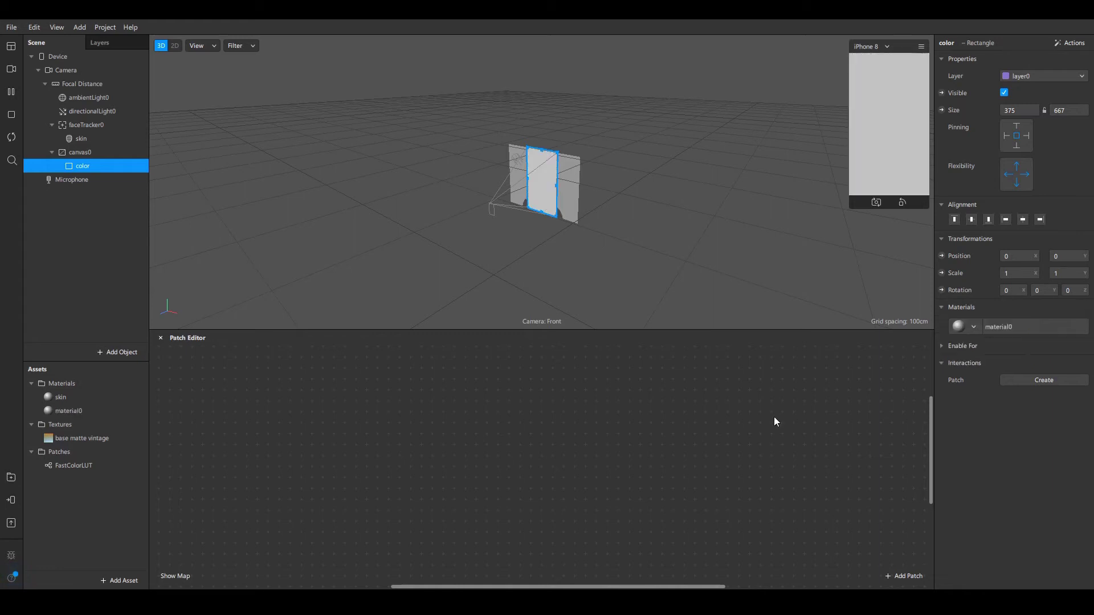
{"action": "right_click", "coordinate": [80, 414]}
{"action": "left_click", "coordinate": [98, 428]}
{"action": "type", "text": "color"}
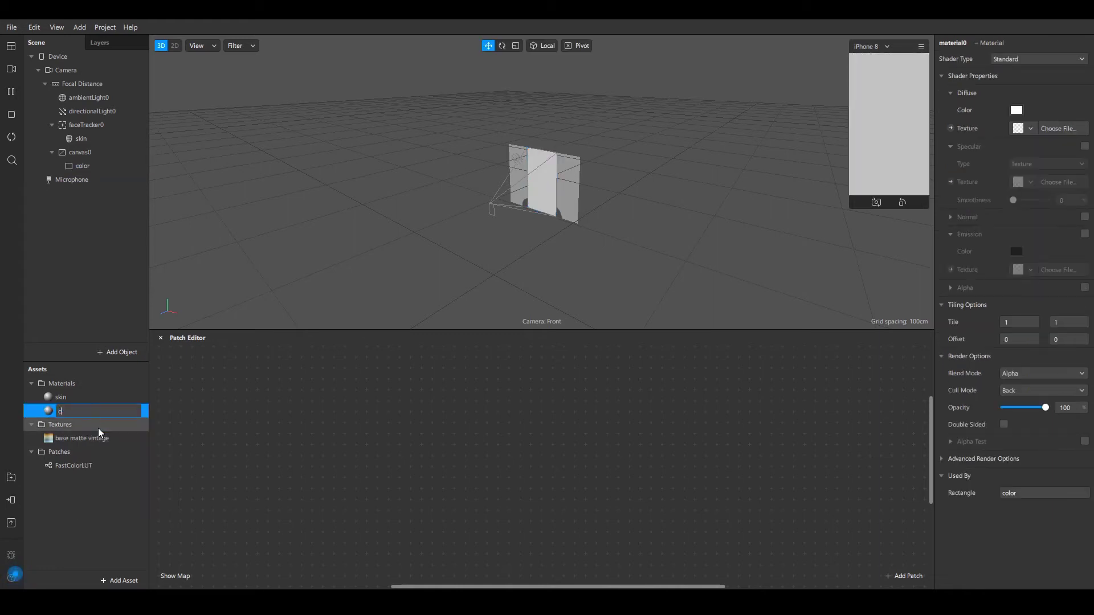
{"action": "key", "text": "Return"}
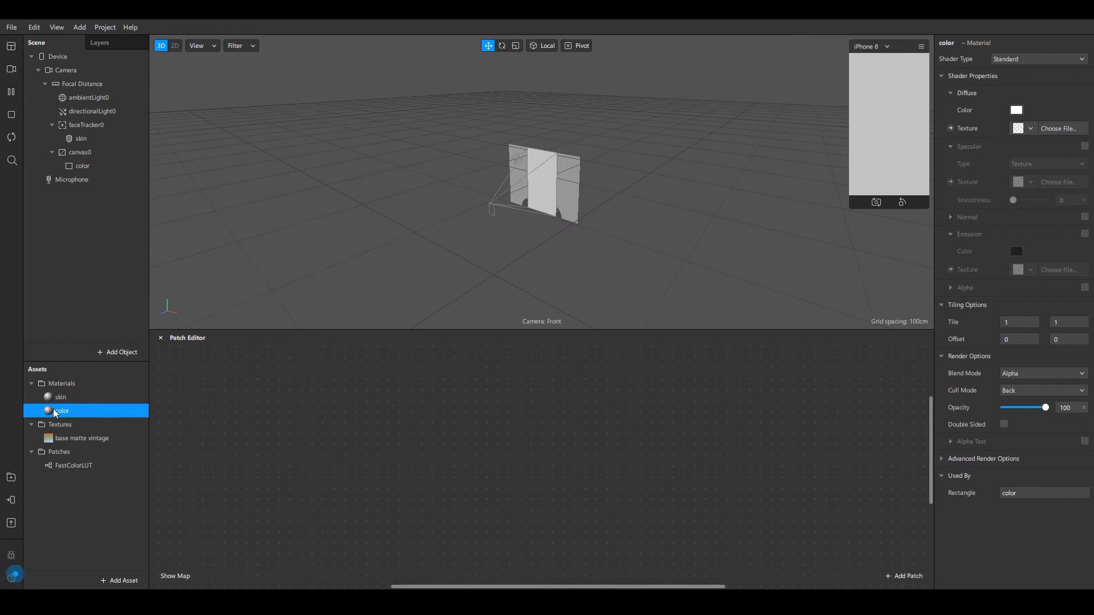
Step: Set the color material to Flat shading and expose its Diffuse Texture as a patch
{"action": "left_click", "coordinate": [1021, 57]}
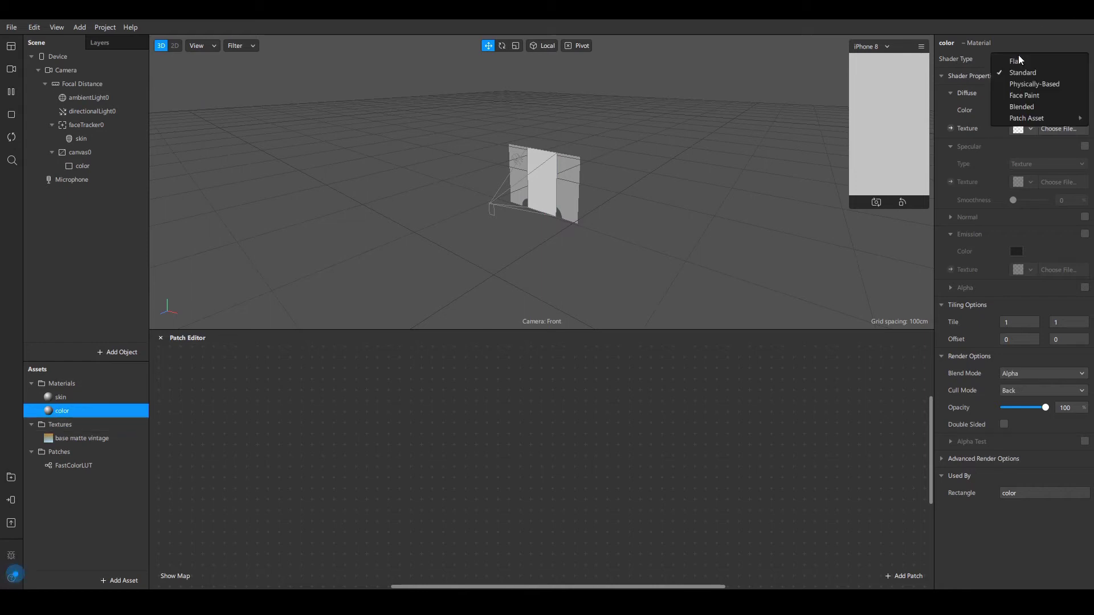
{"action": "left_click", "coordinate": [1019, 60]}
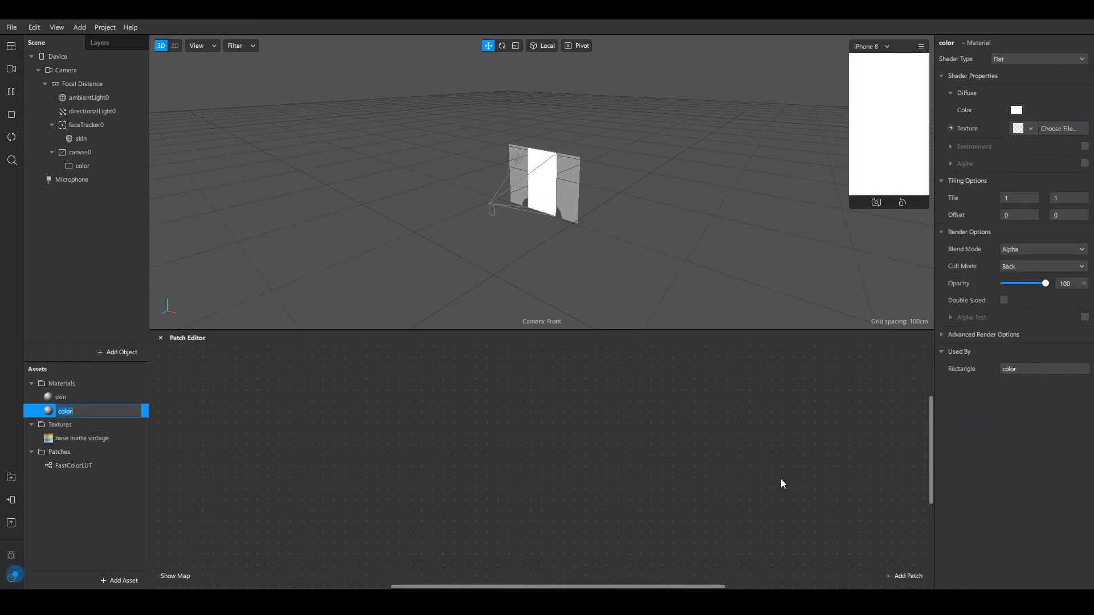
{"action": "left_click", "coordinate": [952, 128]}
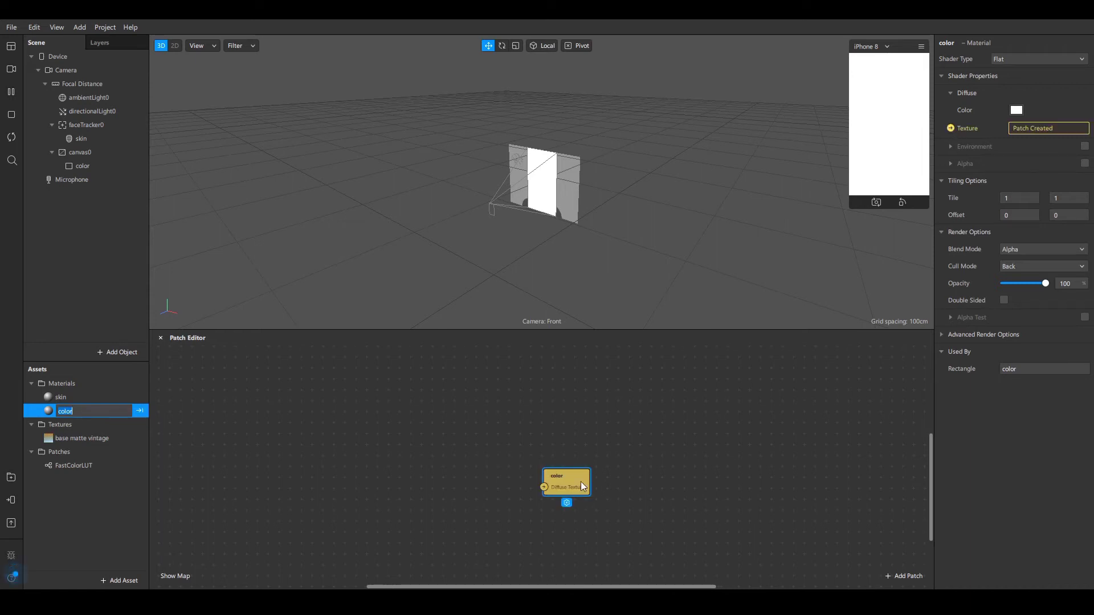
{"action": "left_click_drag", "start_coordinate": [570, 483], "coordinate": [709, 445]}
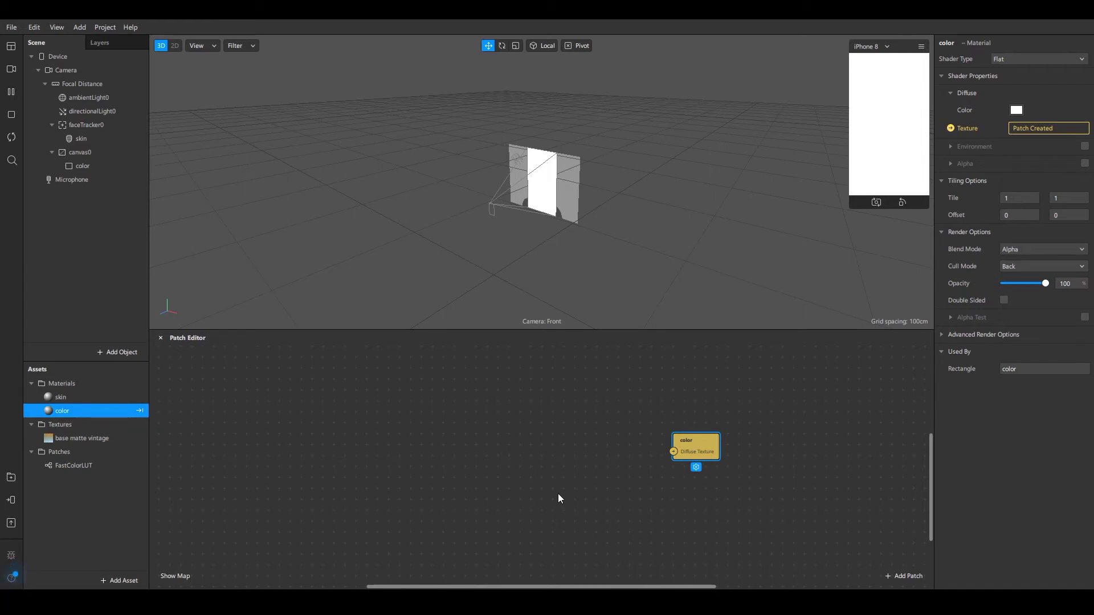
{"action": "left_click", "coordinate": [81, 71]}
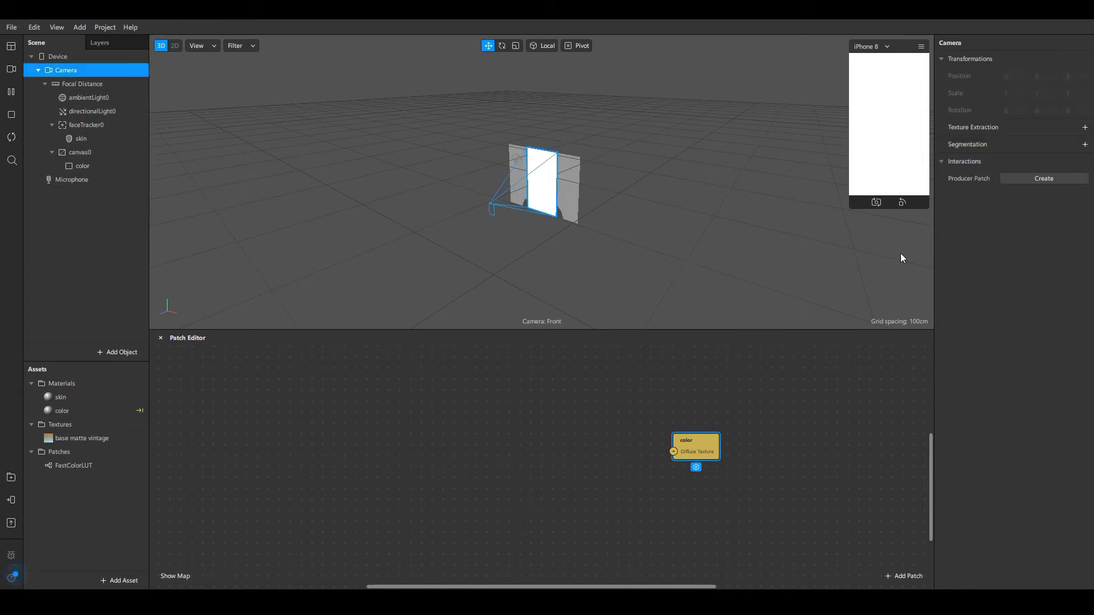
Step: Extract cameraTexture0 and place it, base matte vintage, and FastColorLUT as patches
{"action": "left_click", "coordinate": [1085, 128]}
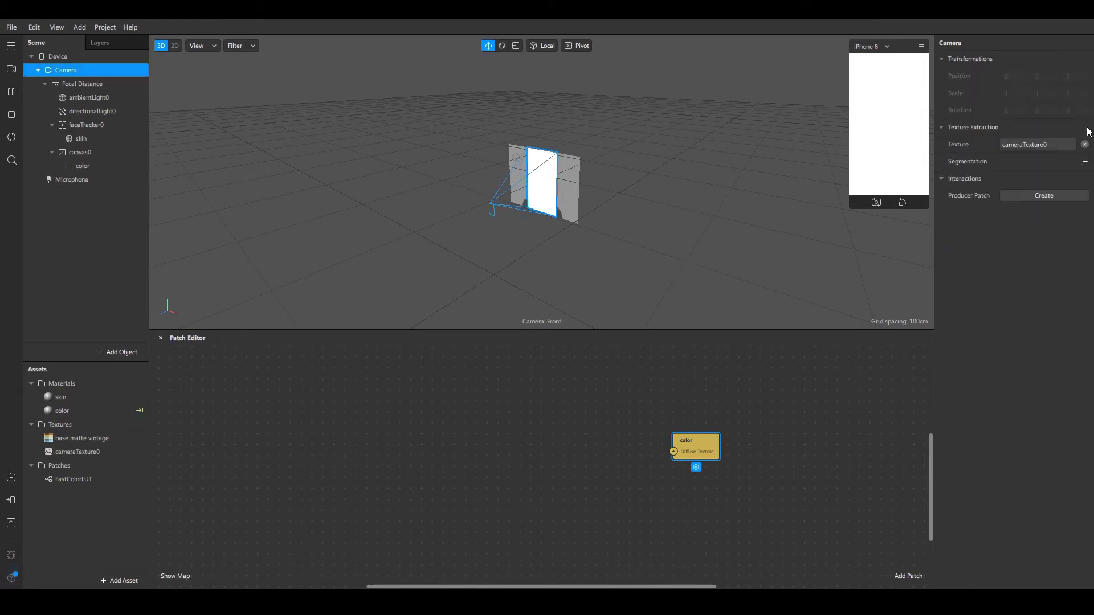
{"action": "left_click", "coordinate": [78, 451]}
{"action": "left_click_drag", "start_coordinate": [132, 454], "coordinate": [298, 405]}
{"action": "left_click_drag", "start_coordinate": [73, 442], "coordinate": [330, 493]}
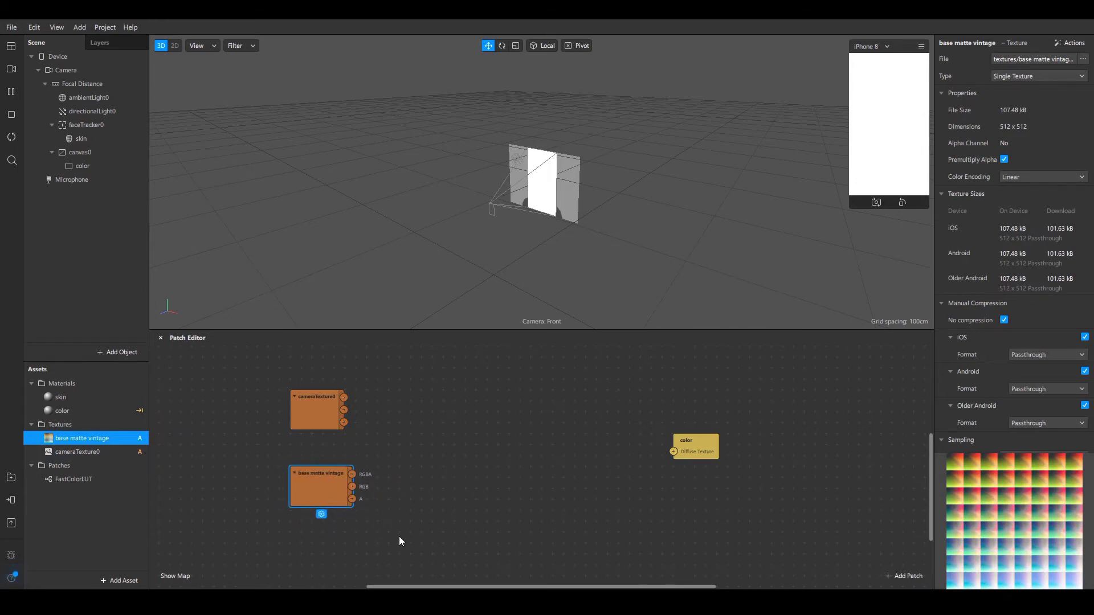
{"action": "left_click_drag", "start_coordinate": [74, 480], "coordinate": [493, 433]}
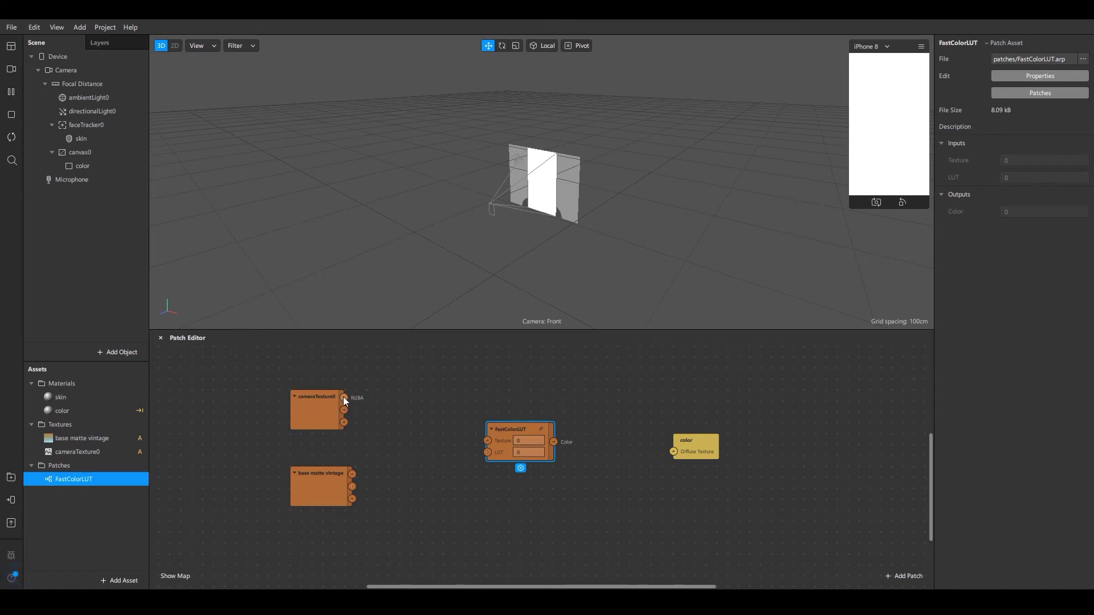
Step: Wire the camera texture and LUT into FastColorLUT, and its output into color's Diffuse Texture
{"action": "left_click_drag", "start_coordinate": [344, 397], "coordinate": [487, 440]}
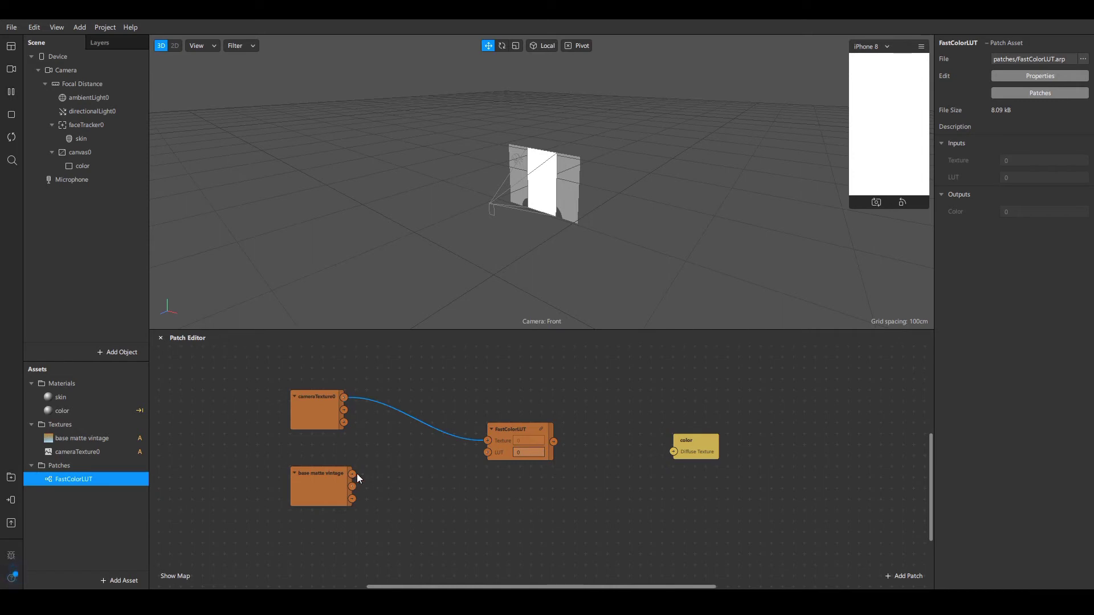
{"action": "left_click_drag", "start_coordinate": [352, 474], "coordinate": [486, 453]}
{"action": "left_click_drag", "start_coordinate": [553, 441], "coordinate": [674, 452]}
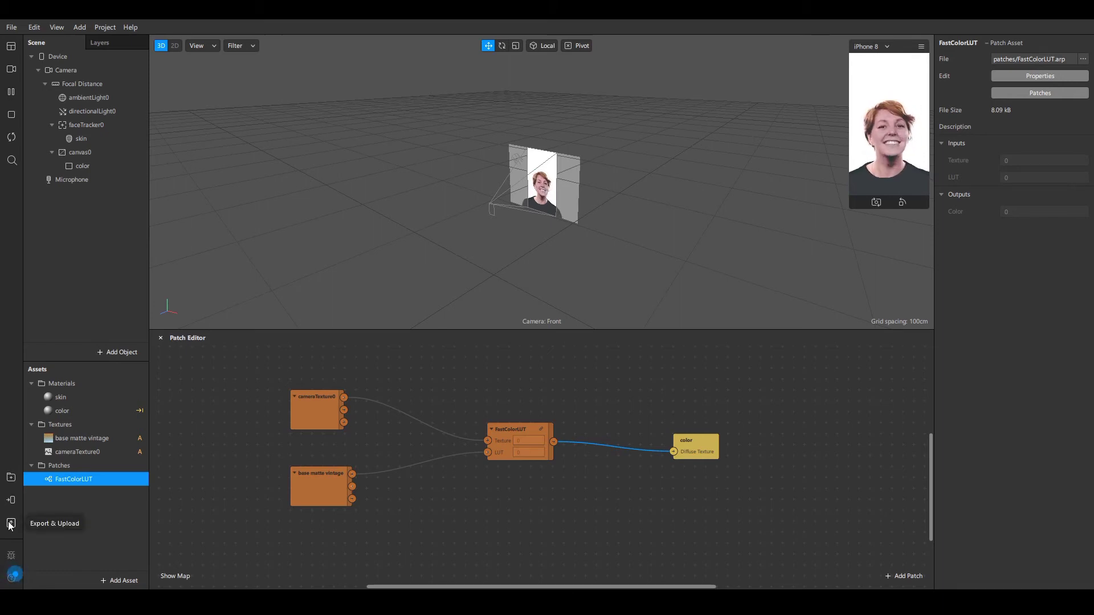
{"action": "left_click", "coordinate": [112, 244]}
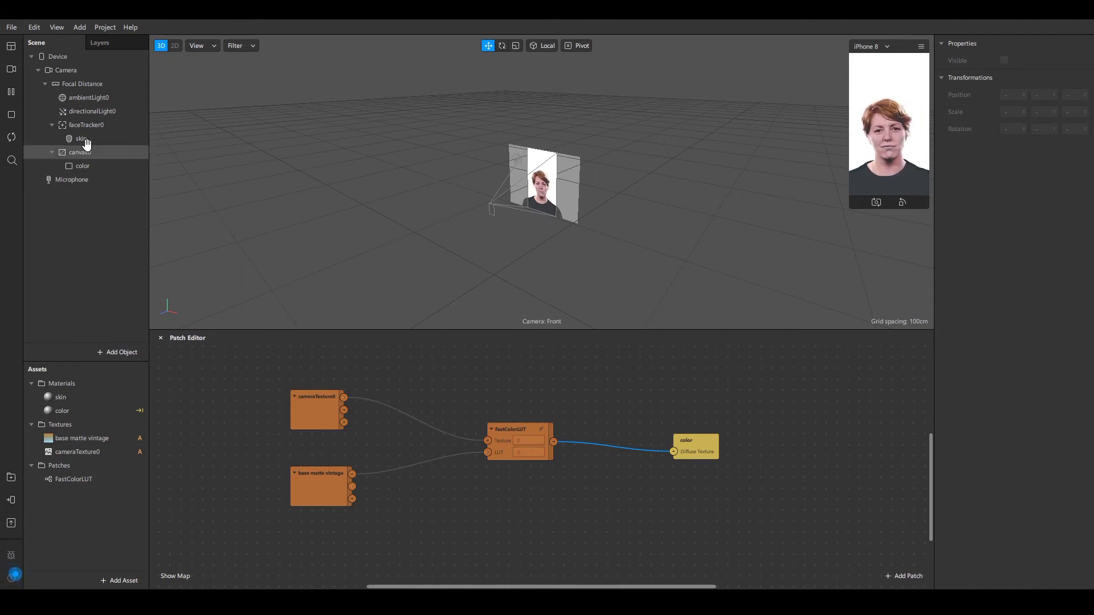
{"action": "right_click", "coordinate": [85, 152]}
Step: Add a second rectangle inside canvas0 and name it 'dust'
{"action": "mouse_move", "coordinate": [112, 165]}
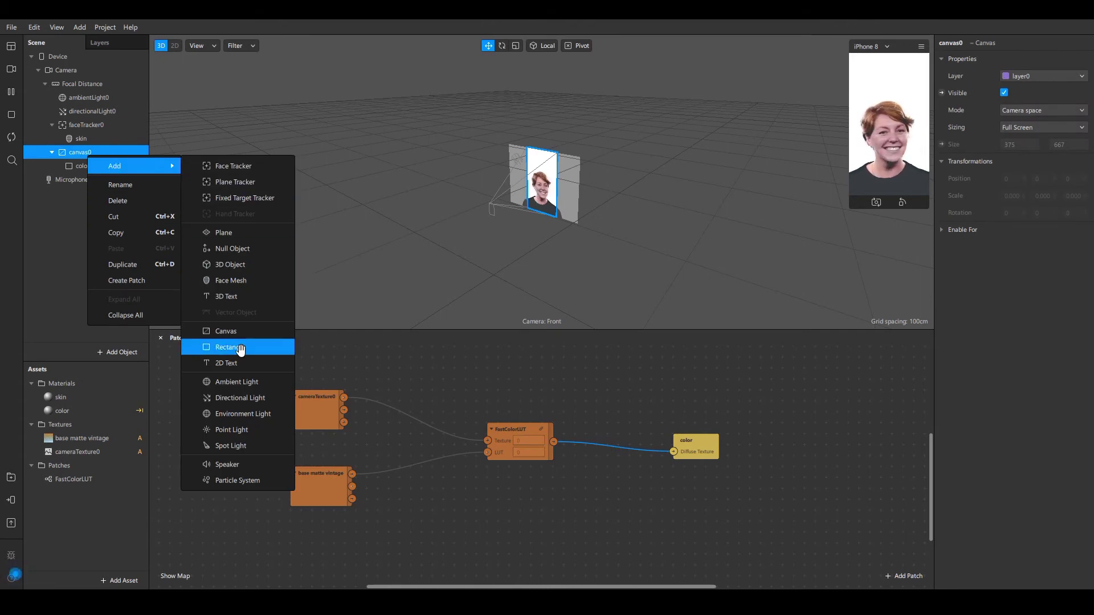
{"action": "left_click", "coordinate": [238, 347]}
{"action": "right_click", "coordinate": [90, 179]}
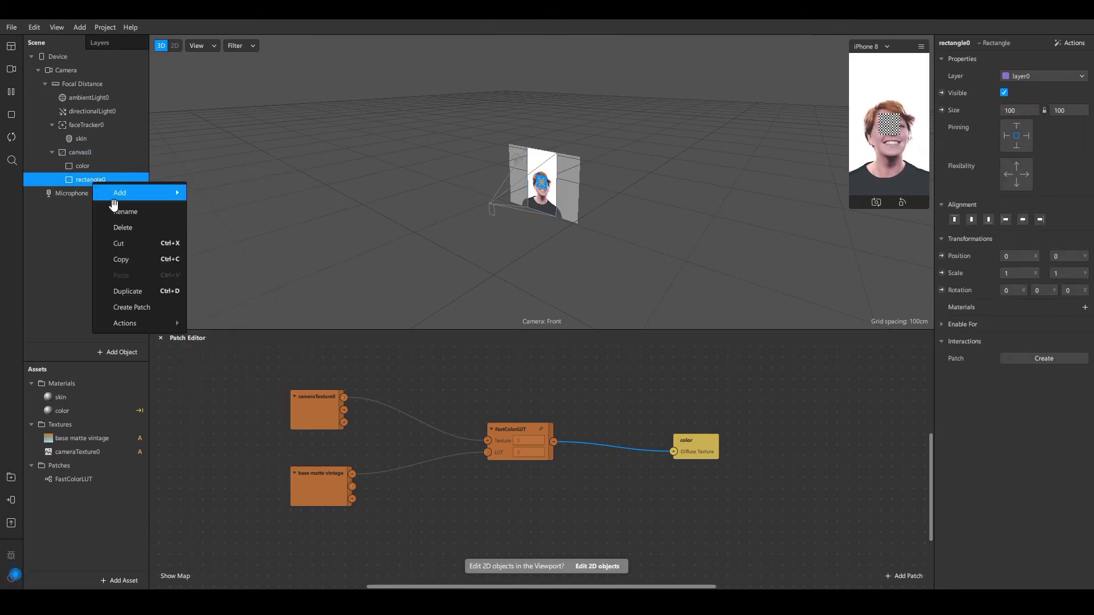
{"action": "left_click", "coordinate": [127, 210]}
{"action": "type", "text": "dust"}
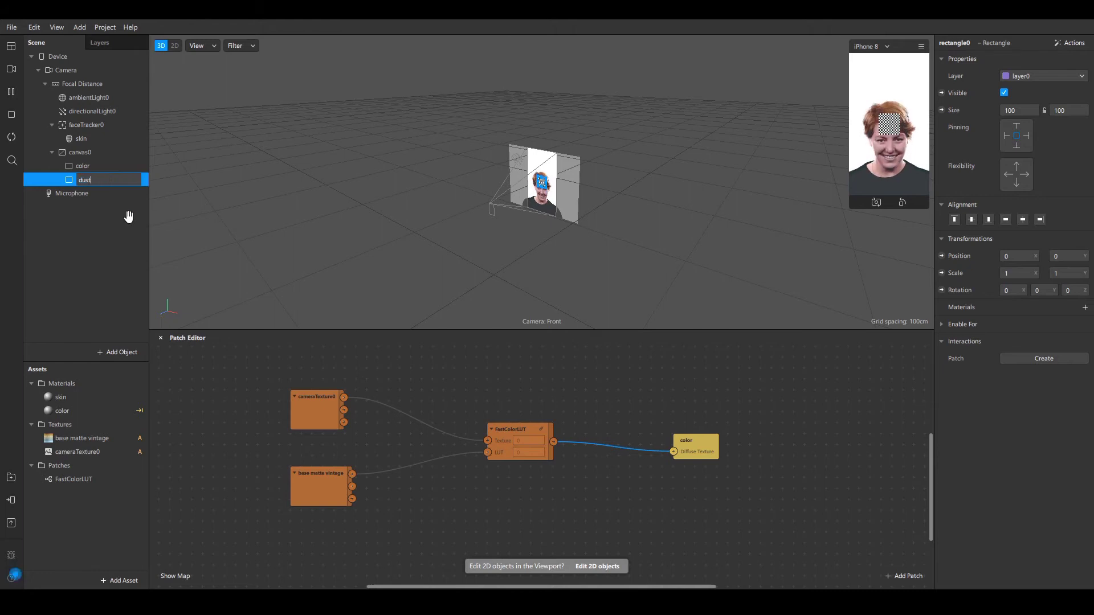
{"action": "left_click", "coordinate": [123, 267]}
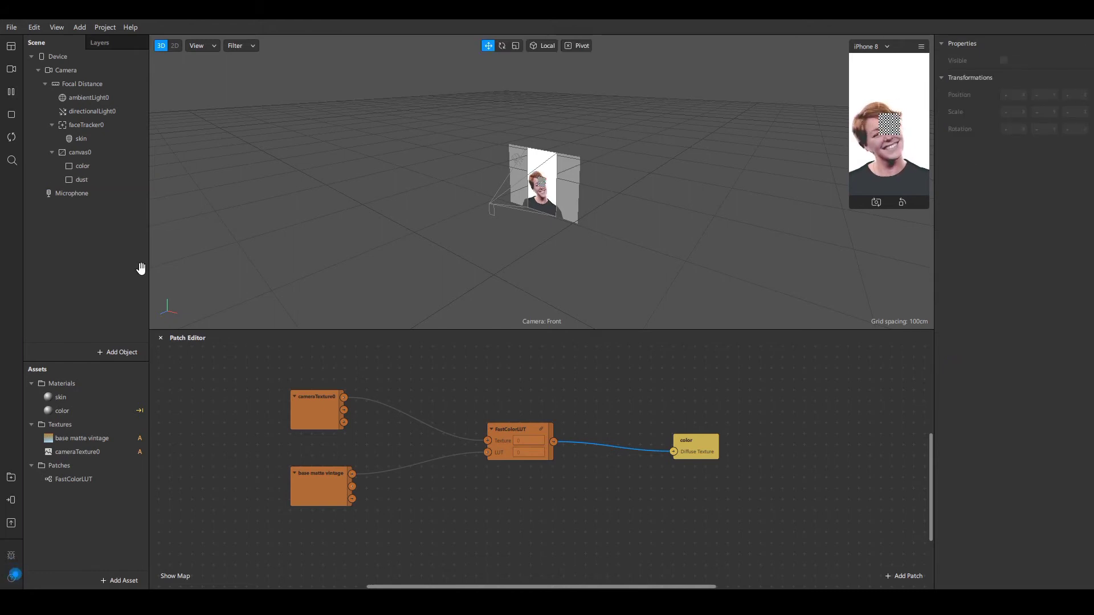
{"action": "left_click", "coordinate": [90, 179]}
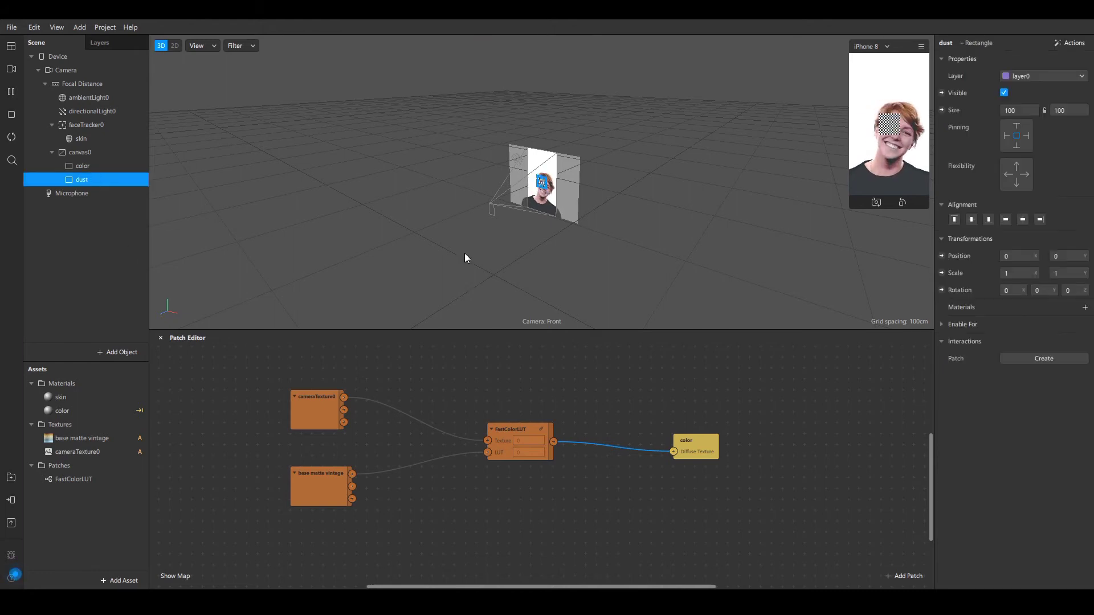
Step: Create a new material for the dust rectangle and name it 'dust'
{"action": "left_click", "coordinate": [1084, 308]}
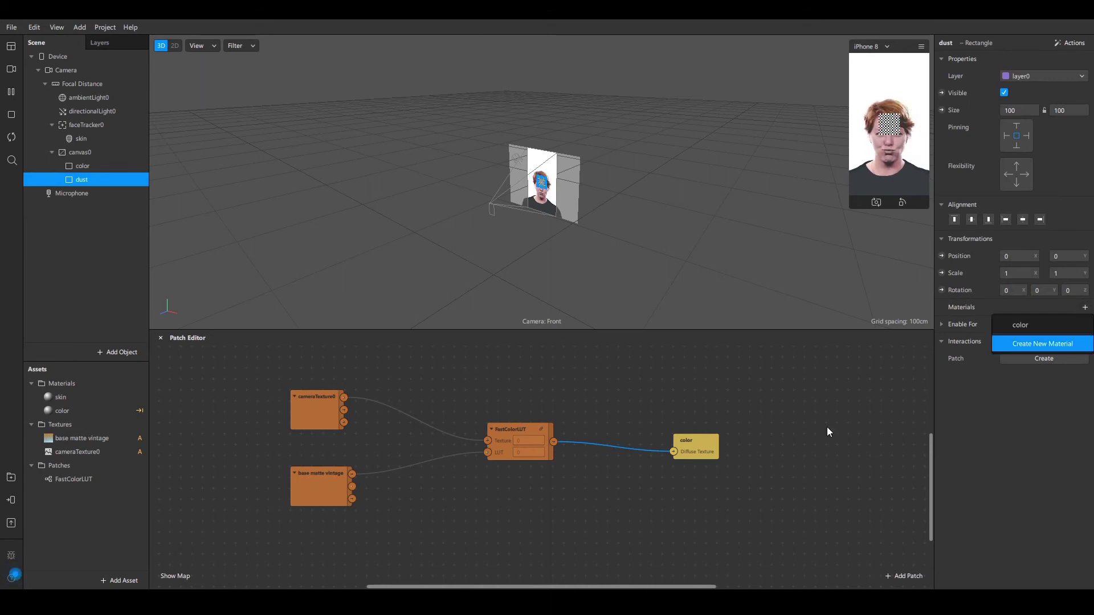
{"action": "left_click", "coordinate": [1023, 344]}
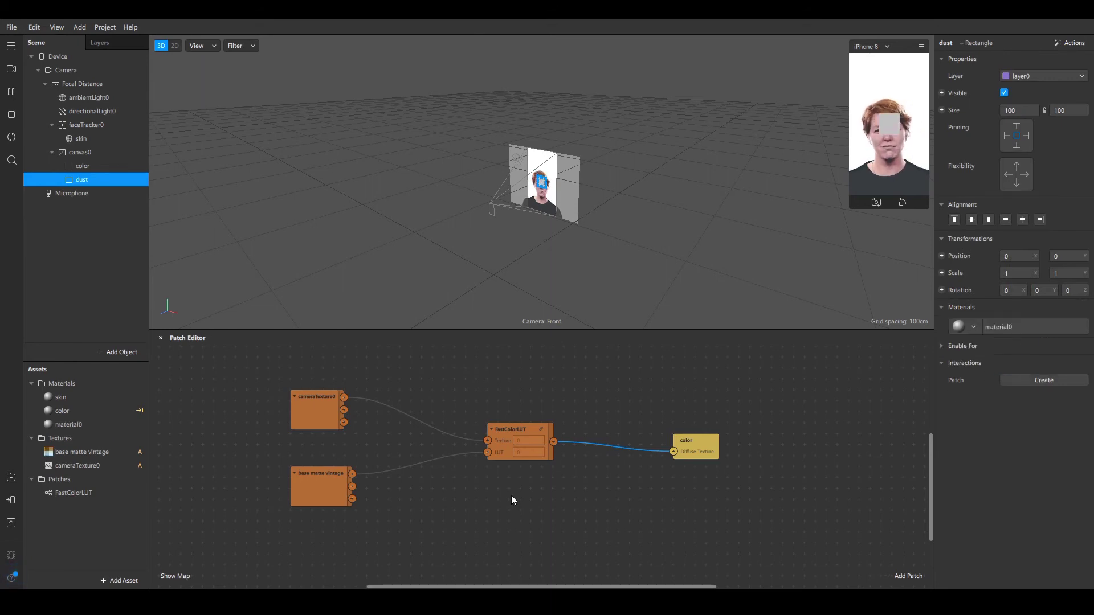
{"action": "right_click", "coordinate": [80, 424]}
{"action": "left_click", "coordinate": [85, 433]}
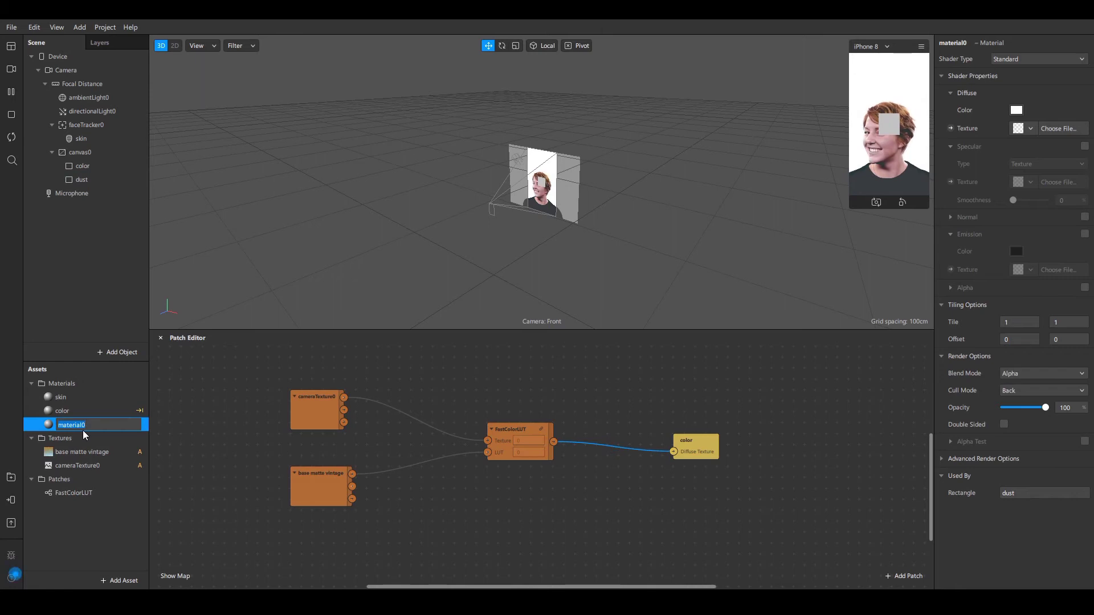
{"action": "type", "text": "dust"}
{"action": "key", "text": "Return"}
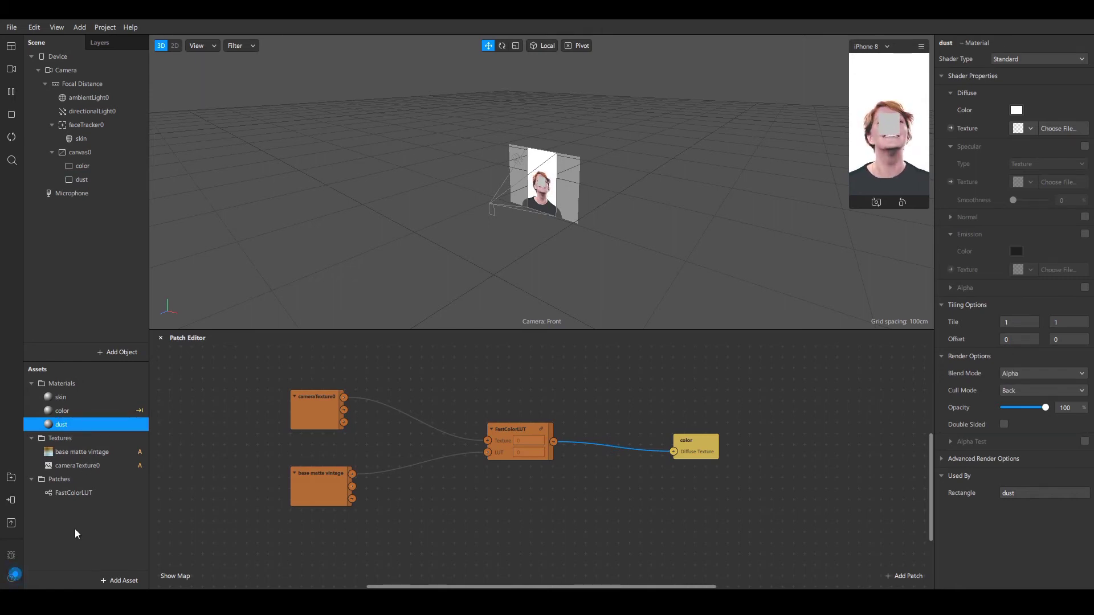
Step: Set the dust texture to a new 'dust animation' sequence loaded with the dust [1-5] frames
{"action": "left_click", "coordinate": [1030, 130]}
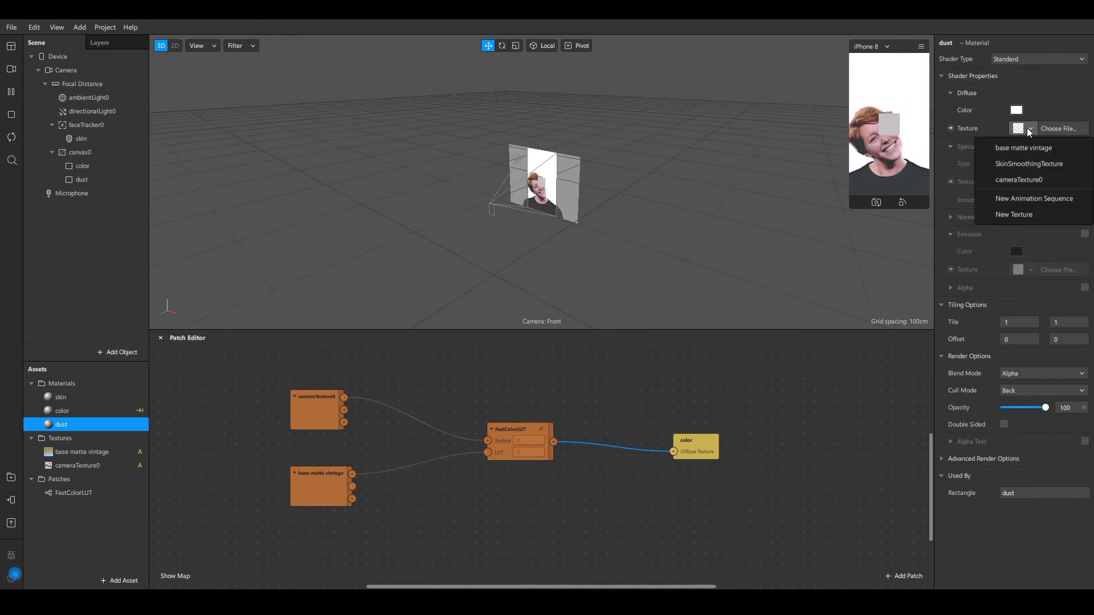
{"action": "left_click", "coordinate": [1033, 198]}
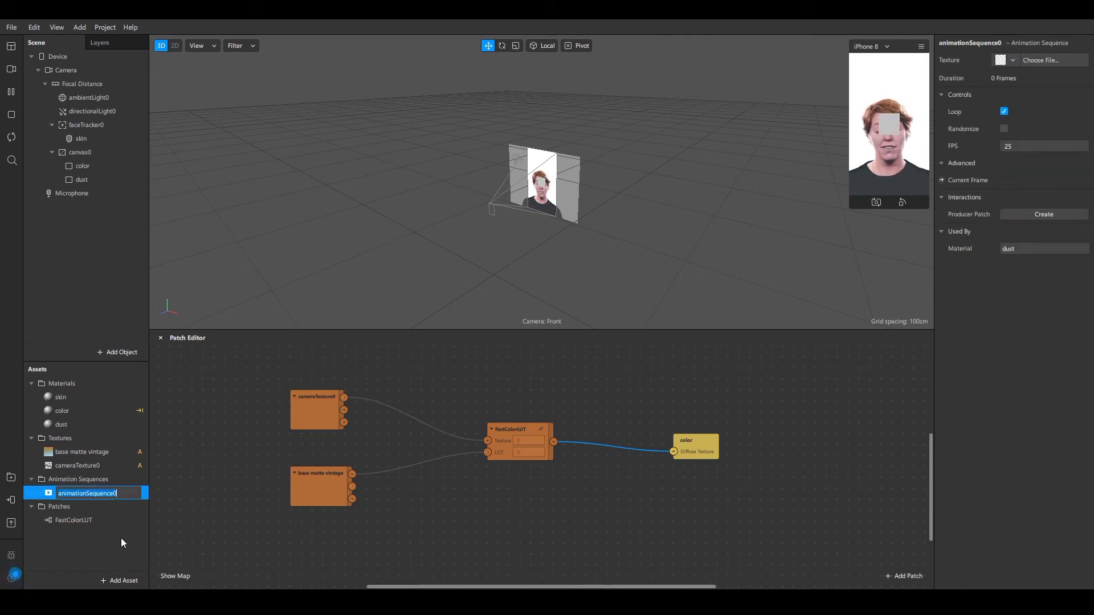
{"action": "right_click", "coordinate": [108, 492]}
{"action": "left_click", "coordinate": [141, 483]}
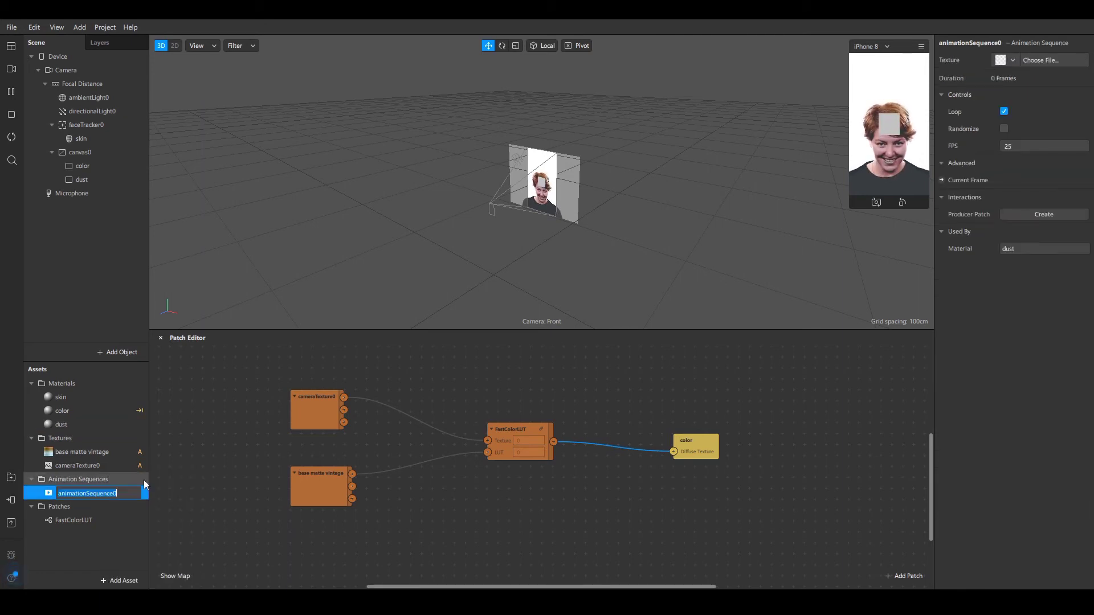
{"action": "type", "text": "dust ani"}
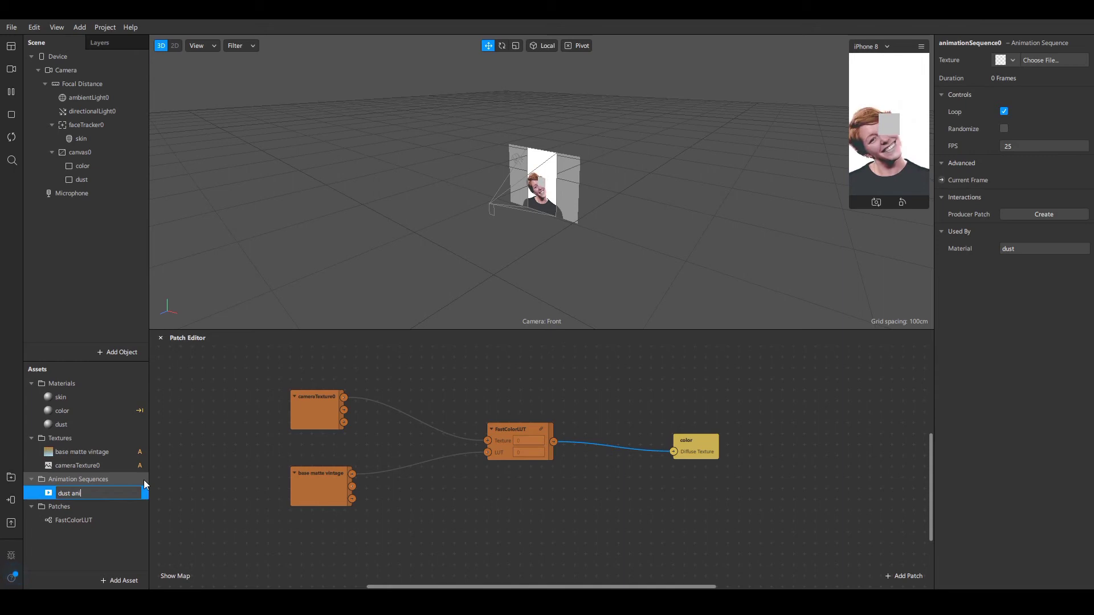
{"action": "type", "text": "mation"}
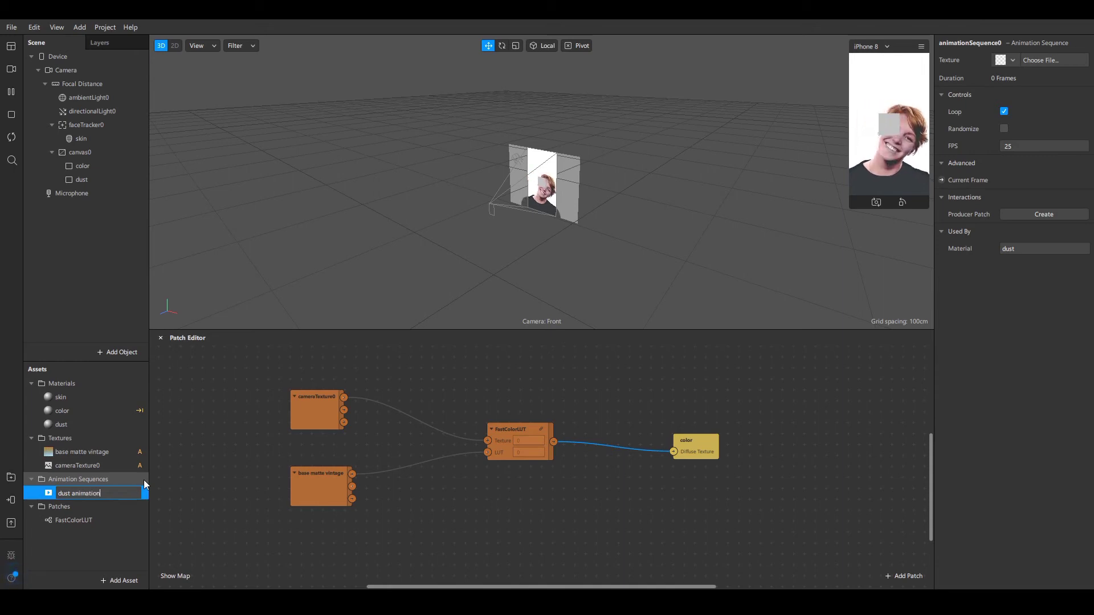
{"action": "key", "text": "Return"}
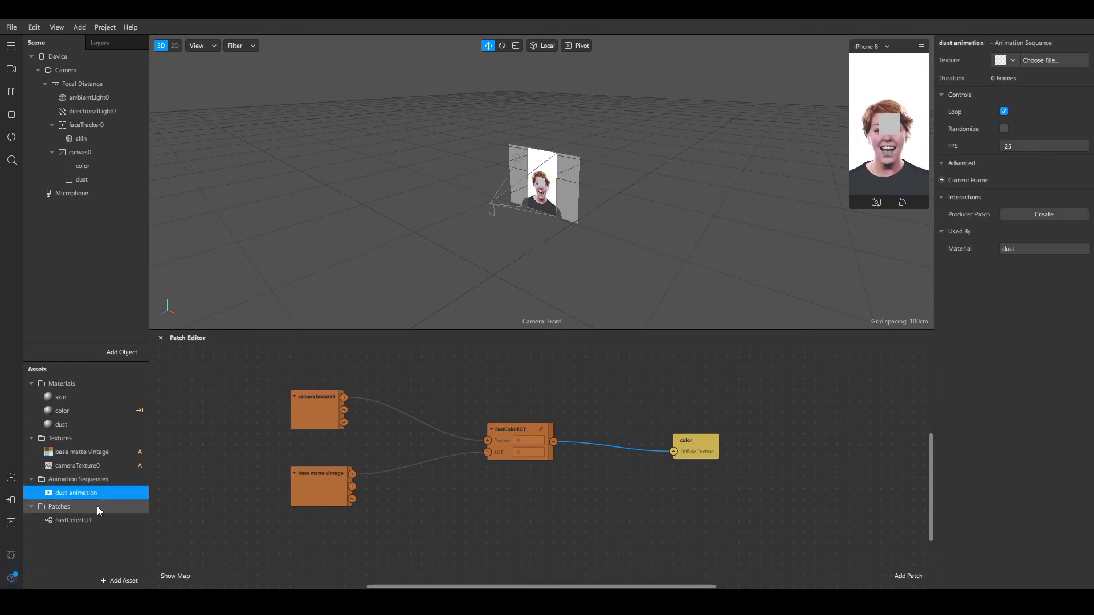
{"action": "left_click", "coordinate": [1034, 62]}
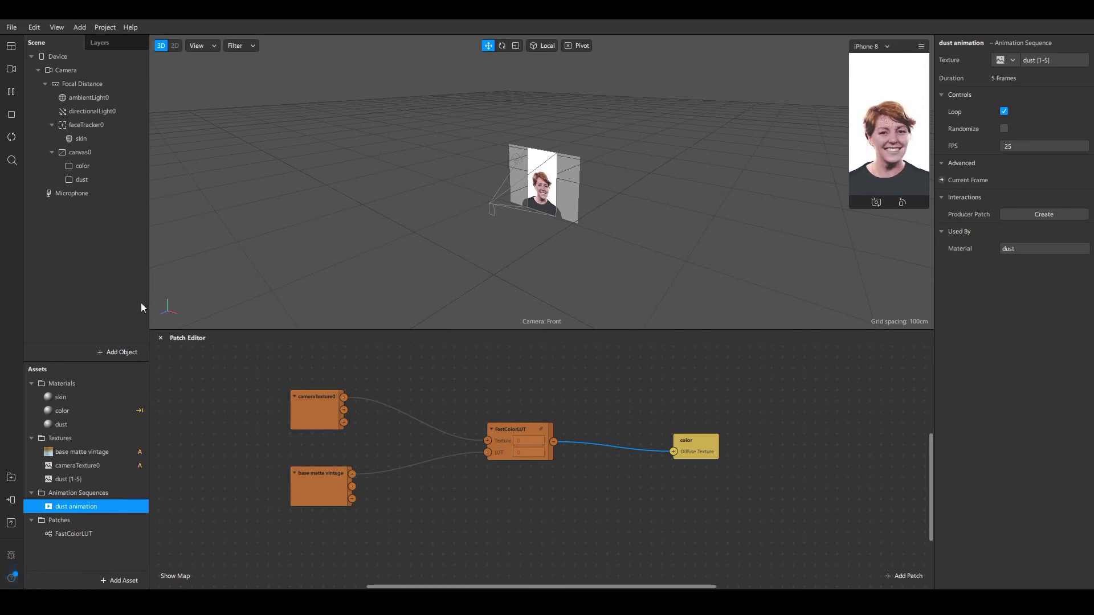
{"action": "left_click", "coordinate": [85, 180]}
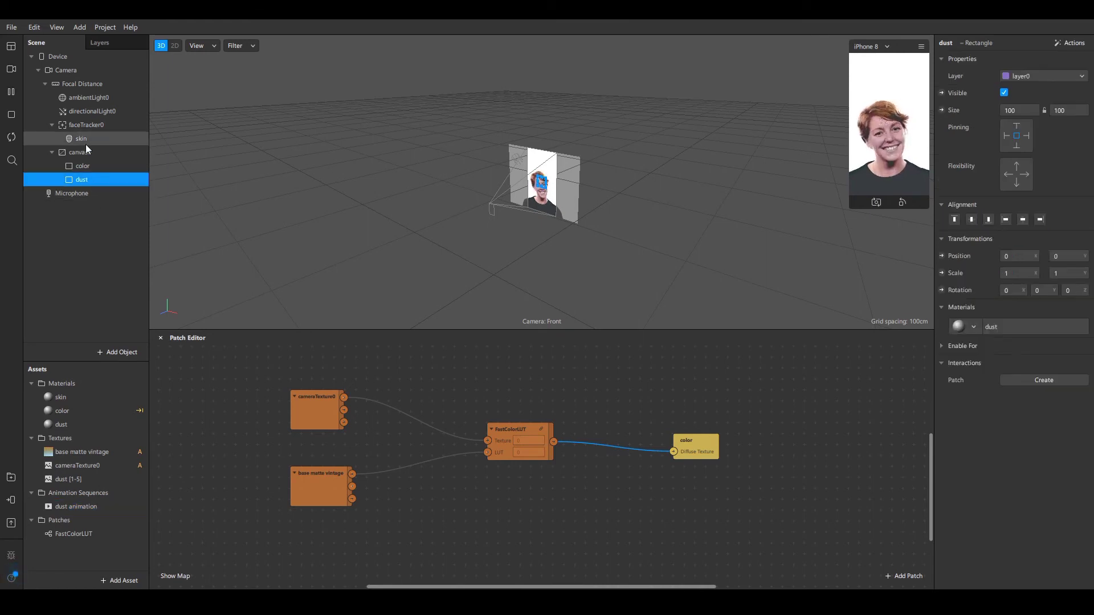
Step: Set the dust rectangle's width and height to Fill Width and Fill Height
{"action": "left_click", "coordinate": [1064, 110]}
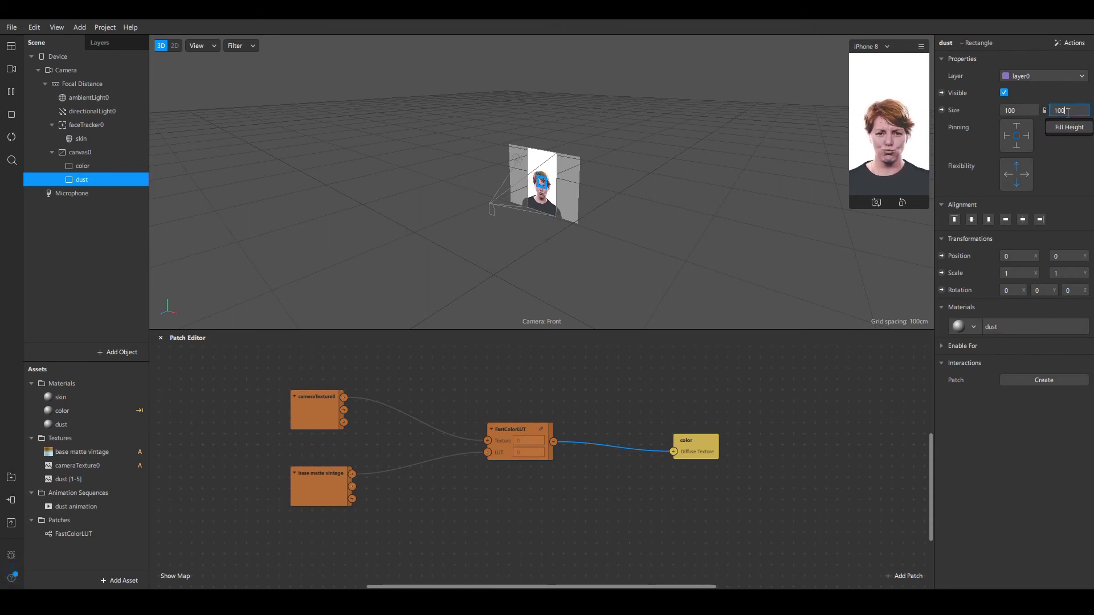
{"action": "left_click", "coordinate": [1069, 131]}
{"action": "left_click", "coordinate": [1018, 110]}
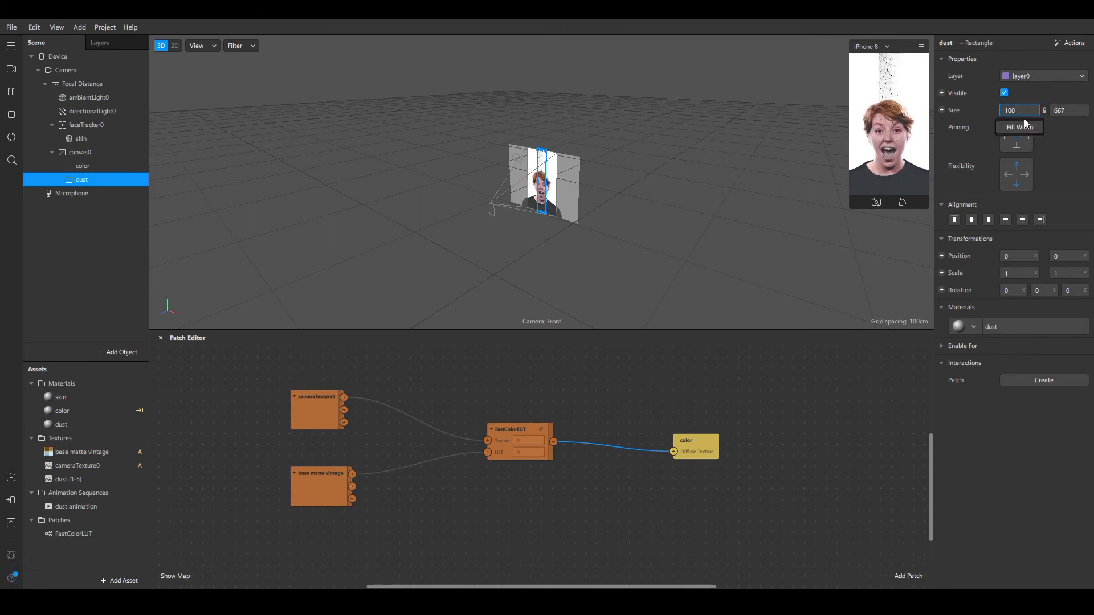
{"action": "left_click", "coordinate": [1024, 132]}
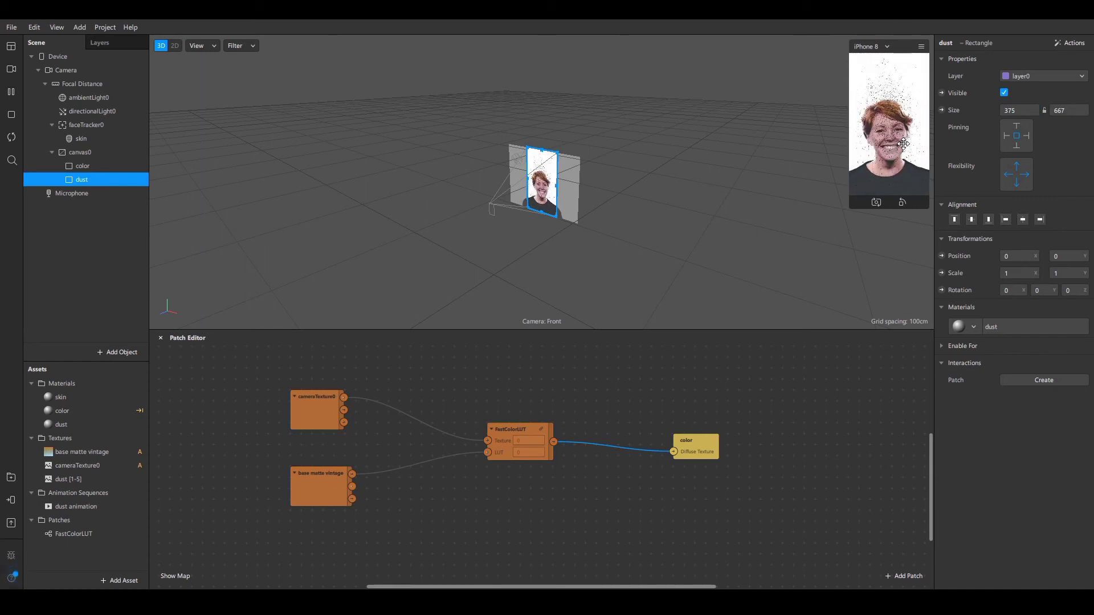
Step: Set the dust animation's frame rate to 13 FPS
{"action": "left_click", "coordinate": [74, 506]}
{"action": "left_click", "coordinate": [1018, 146]}
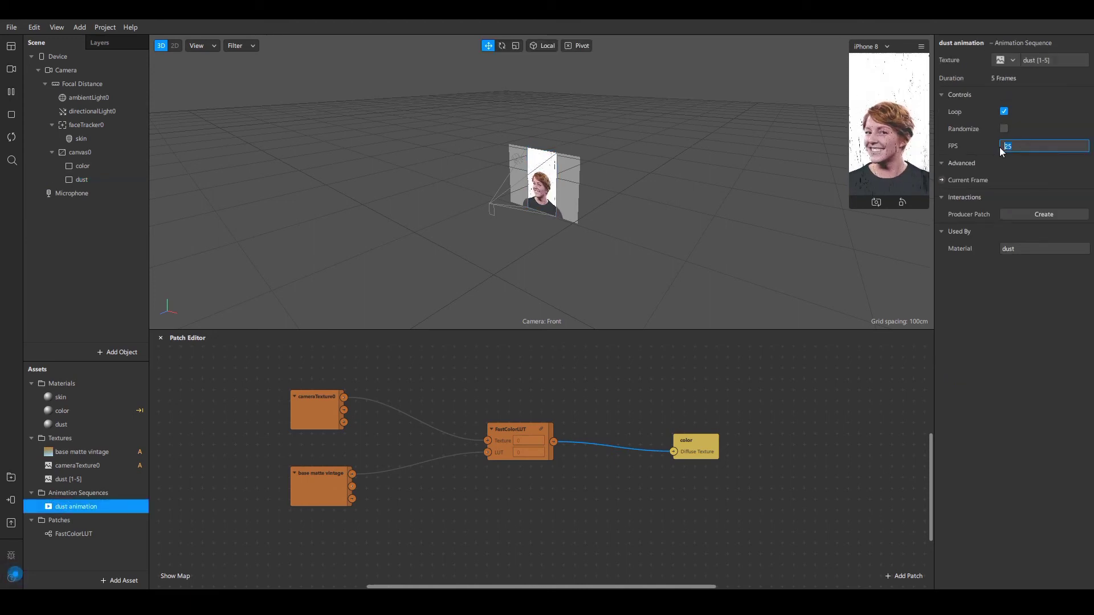
{"action": "type", "text": "10"}
{"action": "key", "text": "Return"}
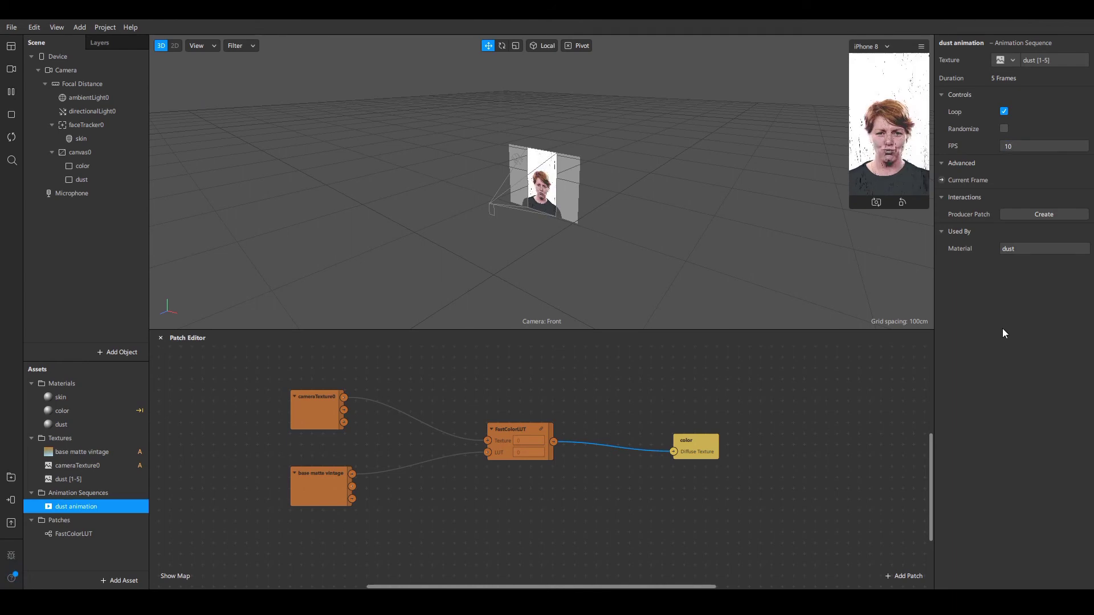
{"action": "left_click", "coordinate": [1005, 148]}
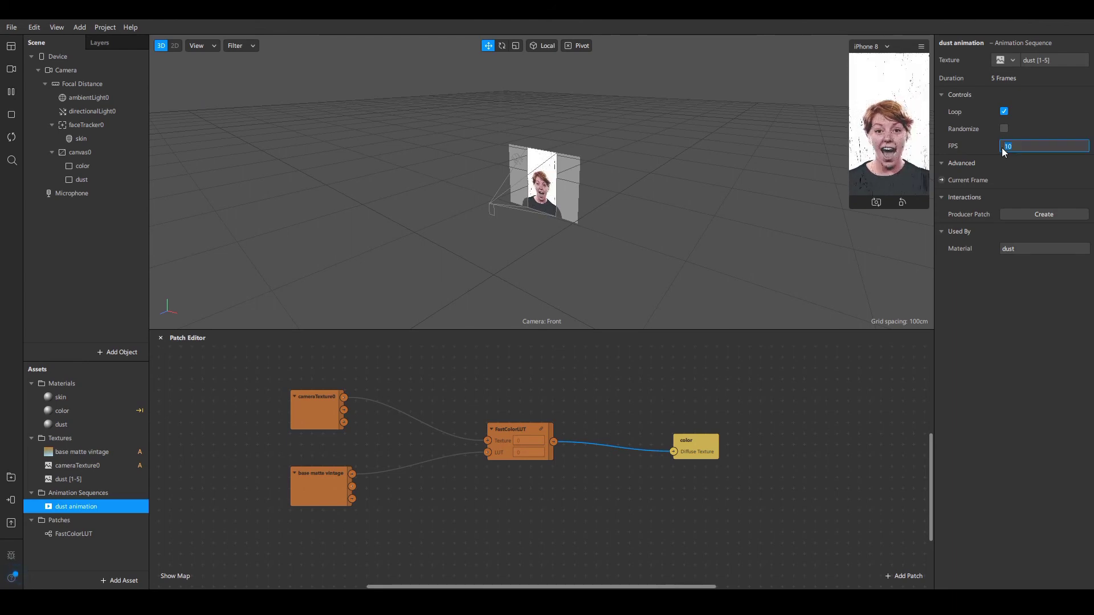
{"action": "left_click", "coordinate": [1024, 310]}
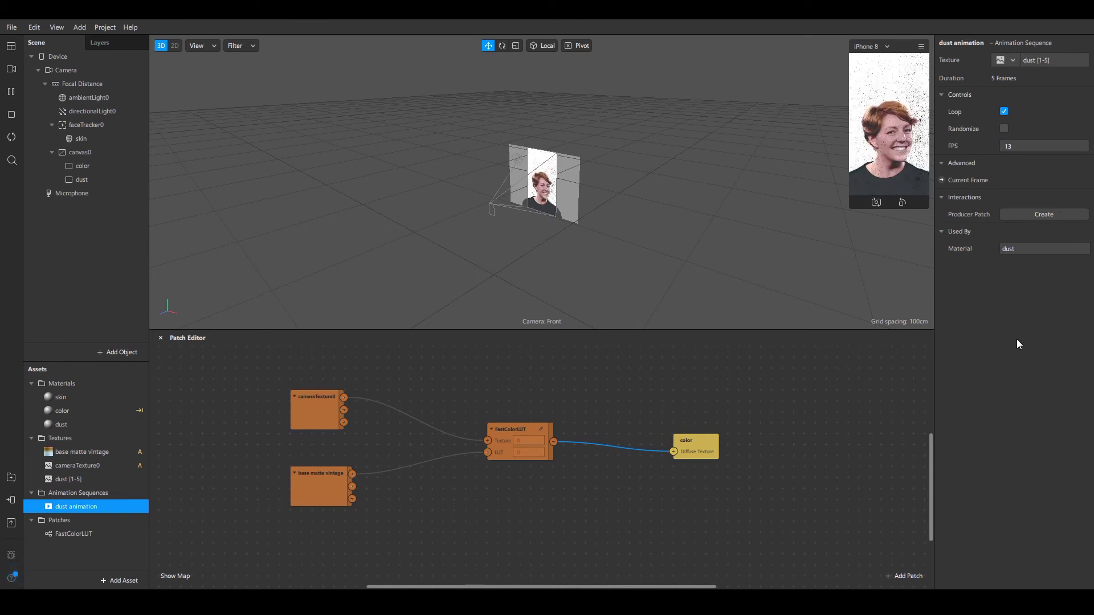
{"action": "left_click", "coordinate": [77, 426]}
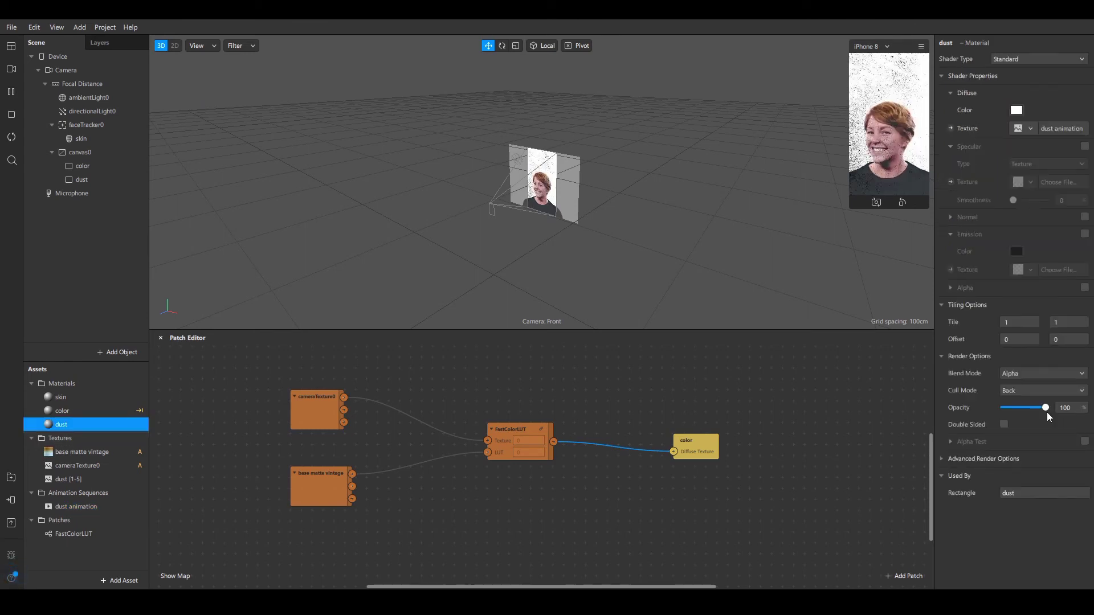
Step: Lower the dust material's opacity to 56 to make the overlay fainter
{"action": "left_click_drag", "start_coordinate": [1046, 410], "coordinate": [1023, 412]}
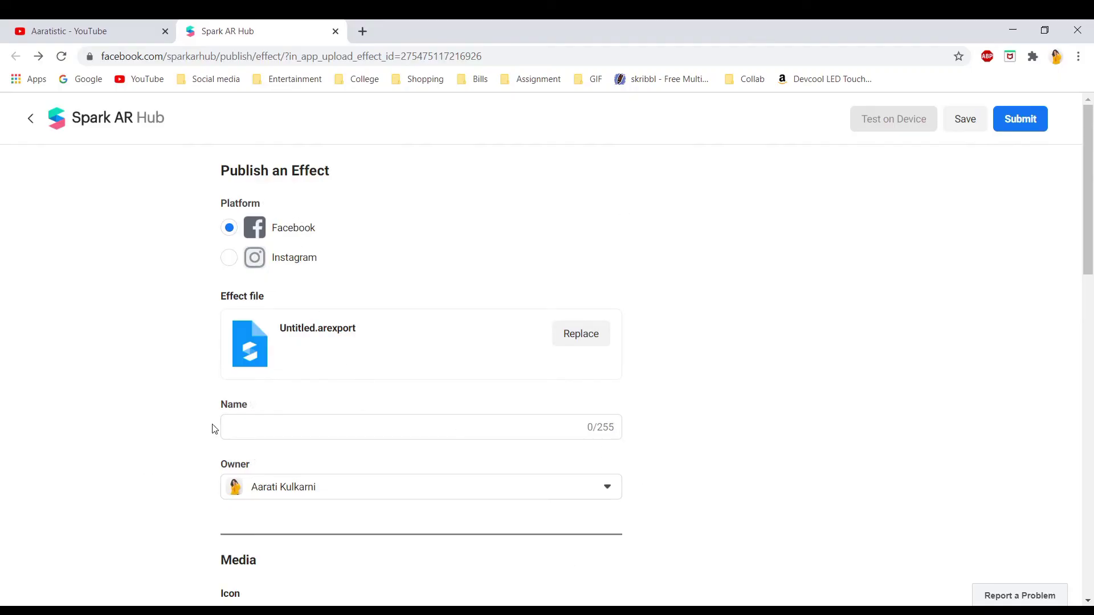
Step: Choose Instagram as the platform and name the effect 'Artistic Matte'
{"action": "left_click", "coordinate": [230, 265]}
{"action": "scroll", "coordinate": [379, 398], "scroll_direction": "down", "scroll_amount": 1}
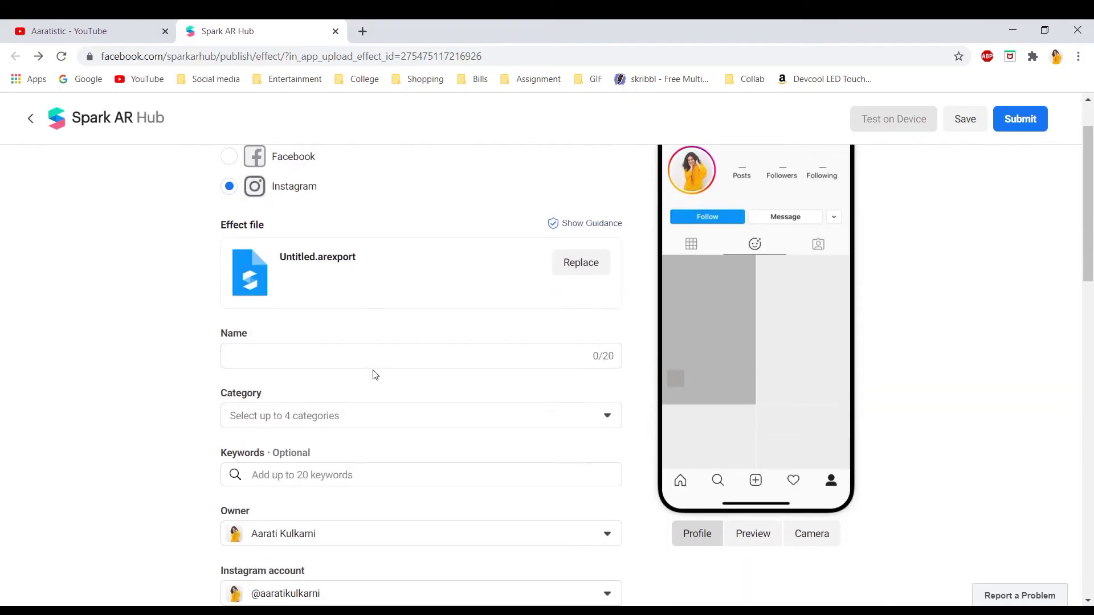
{"action": "left_click", "coordinate": [378, 353]}
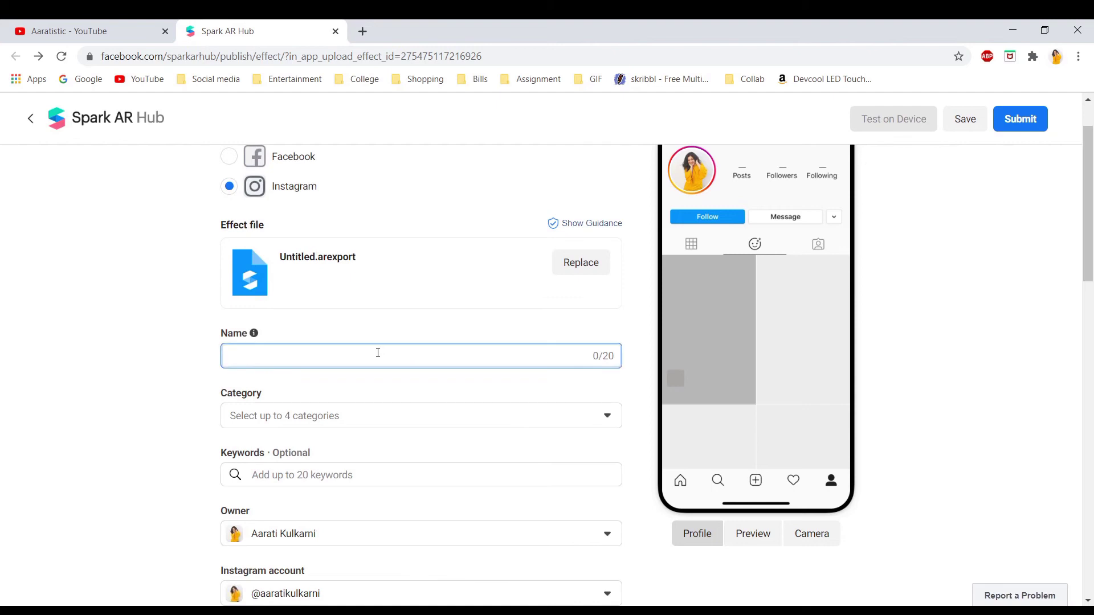
{"action": "type", "text": "Artistic ma"}
{"action": "key", "text": "BackSpace"}
{"action": "key", "text": "BackSpace"}
{"action": "key", "text": "BackSpace"}
{"action": "type", "text": "Matte"}
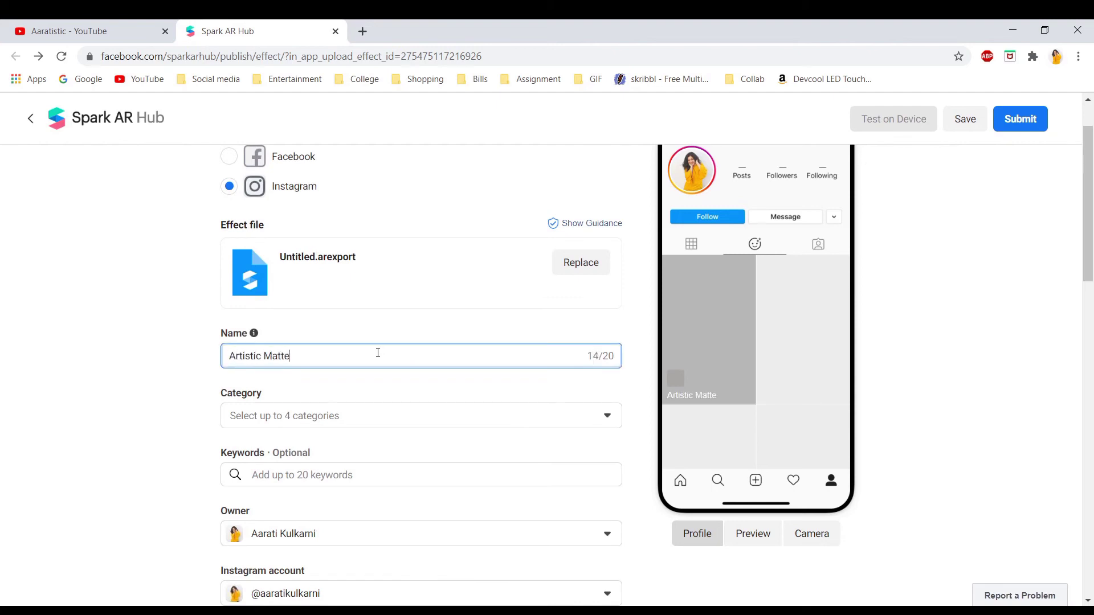
Step: Add Color & Light, Camera Styles and Moods as the effect's categories
{"action": "left_click", "coordinate": [335, 412]}
{"action": "scroll", "coordinate": [333, 344], "scroll_direction": "down", "scroll_amount": 2}
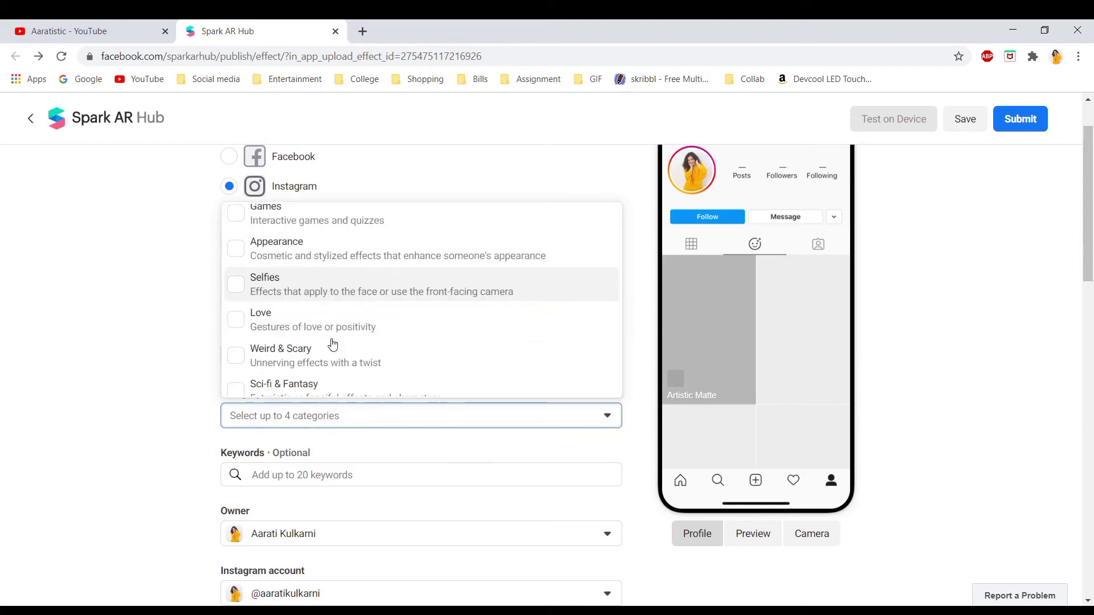
{"action": "scroll", "coordinate": [332, 345], "scroll_direction": "down", "scroll_amount": 4}
{"action": "left_click", "coordinate": [319, 329]}
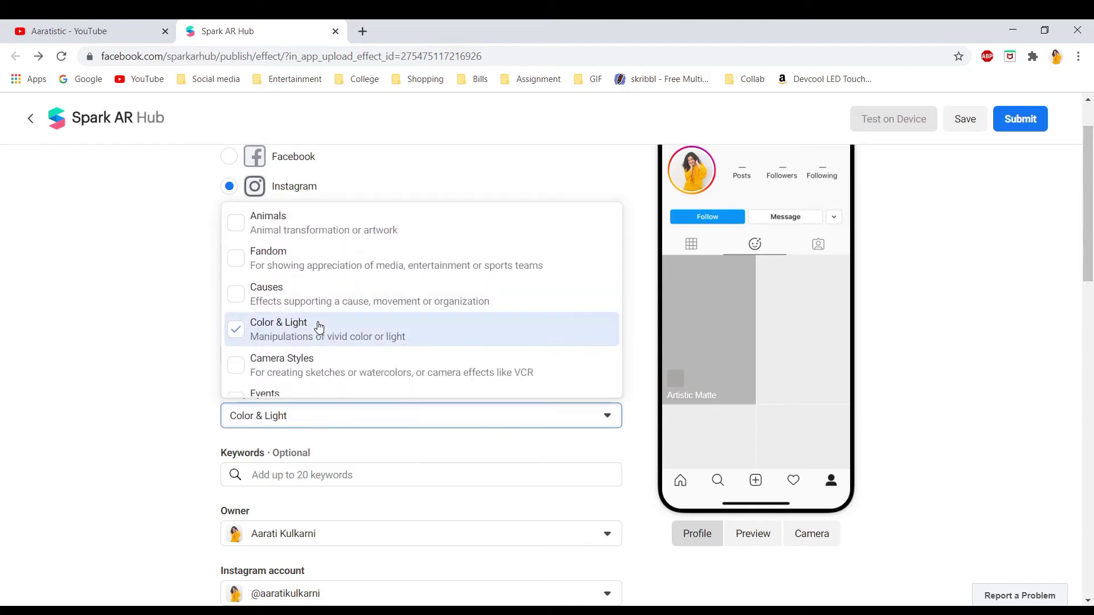
{"action": "scroll", "coordinate": [320, 329], "scroll_direction": "down", "scroll_amount": 2}
{"action": "left_click", "coordinate": [315, 305]}
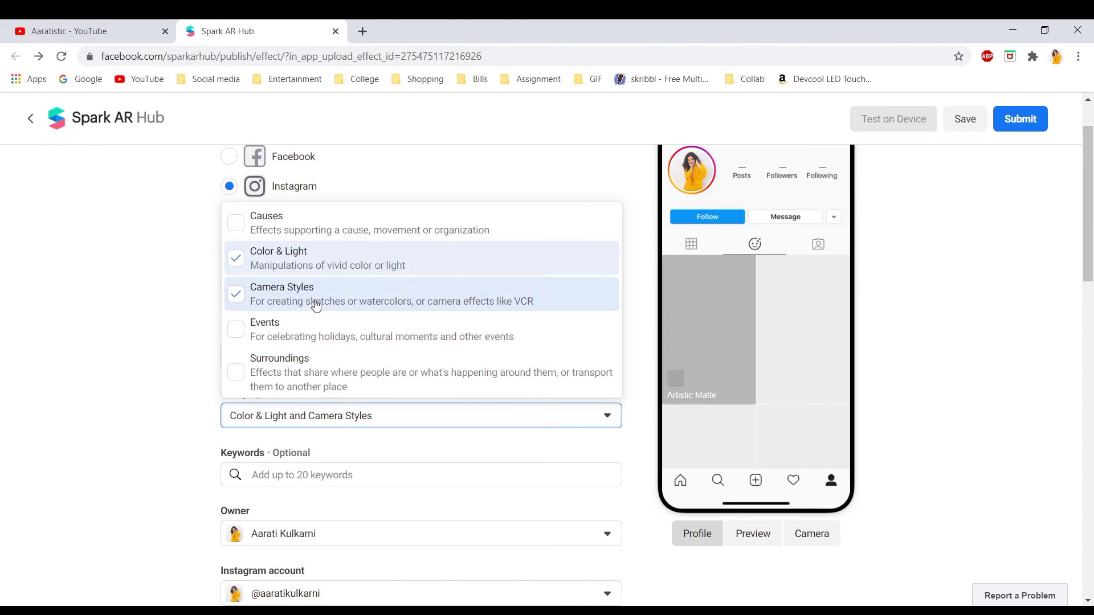
{"action": "scroll", "coordinate": [319, 370], "scroll_direction": "down", "scroll_amount": 2}
{"action": "left_click", "coordinate": [317, 388]}
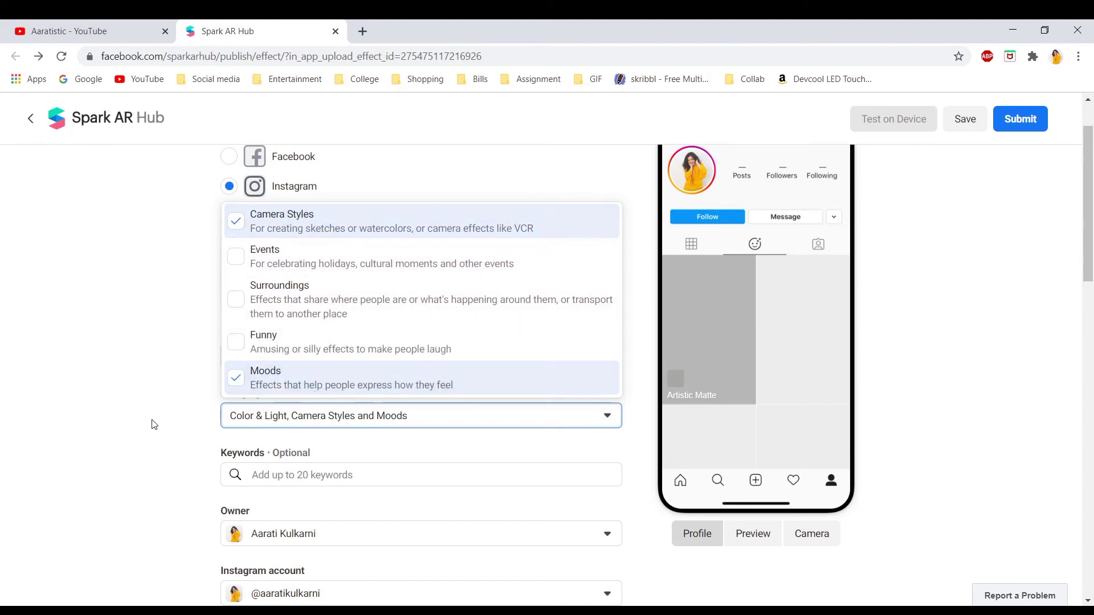
{"action": "scroll", "coordinate": [159, 423], "scroll_direction": "down", "scroll_amount": 2}
Step: Add the keywords matte, artistic, color & light and camera styles
{"action": "left_click", "coordinate": [344, 332]}
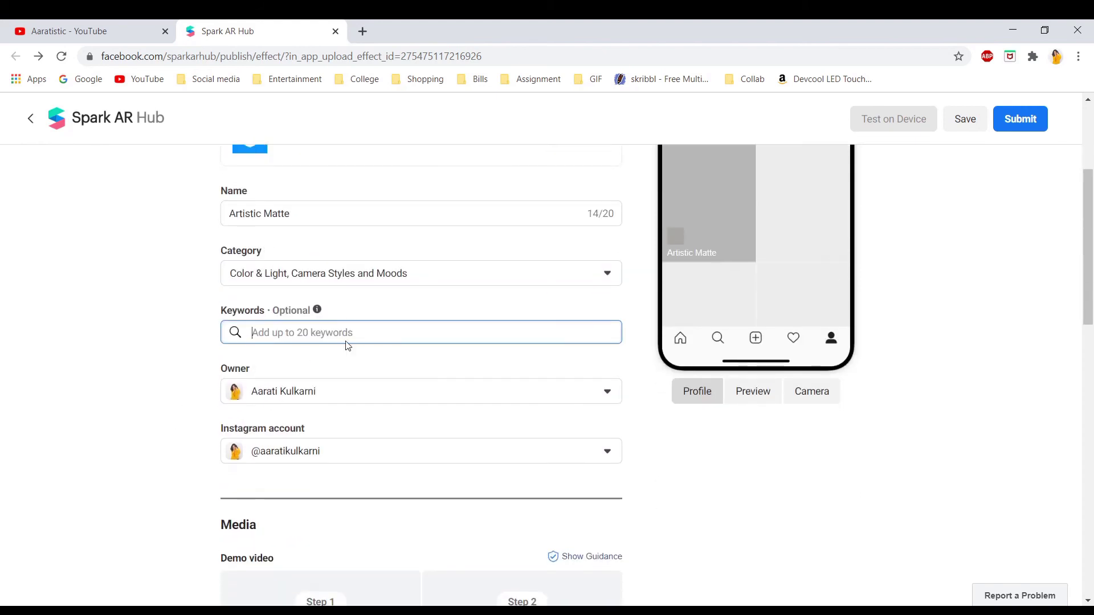
{"action": "type", "text": "matte"}
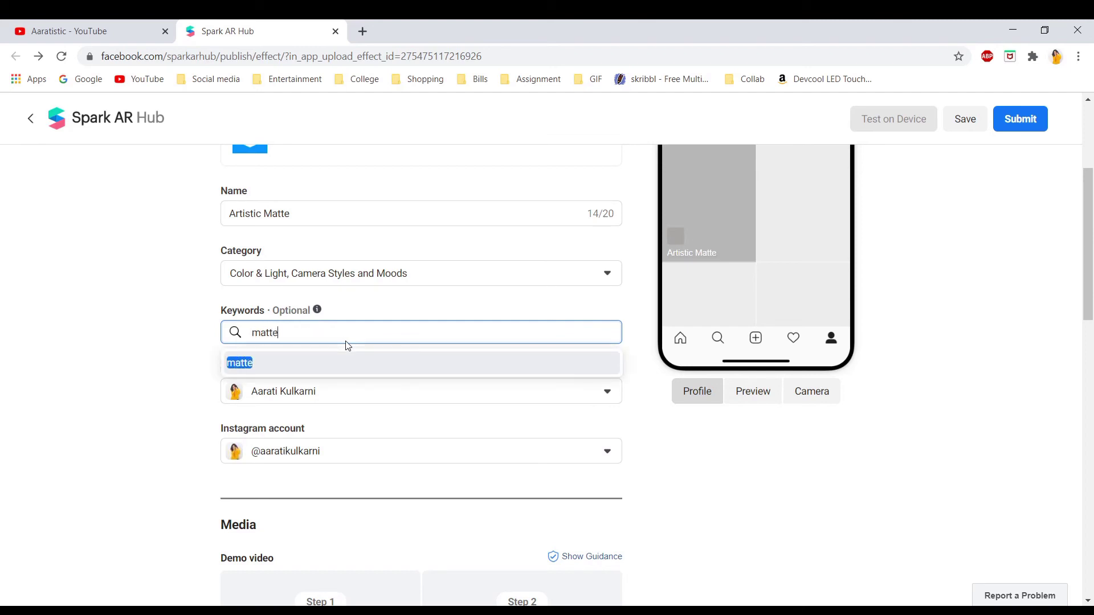
{"action": "key", "text": "Return"}
{"action": "type", "text": "artistic"}
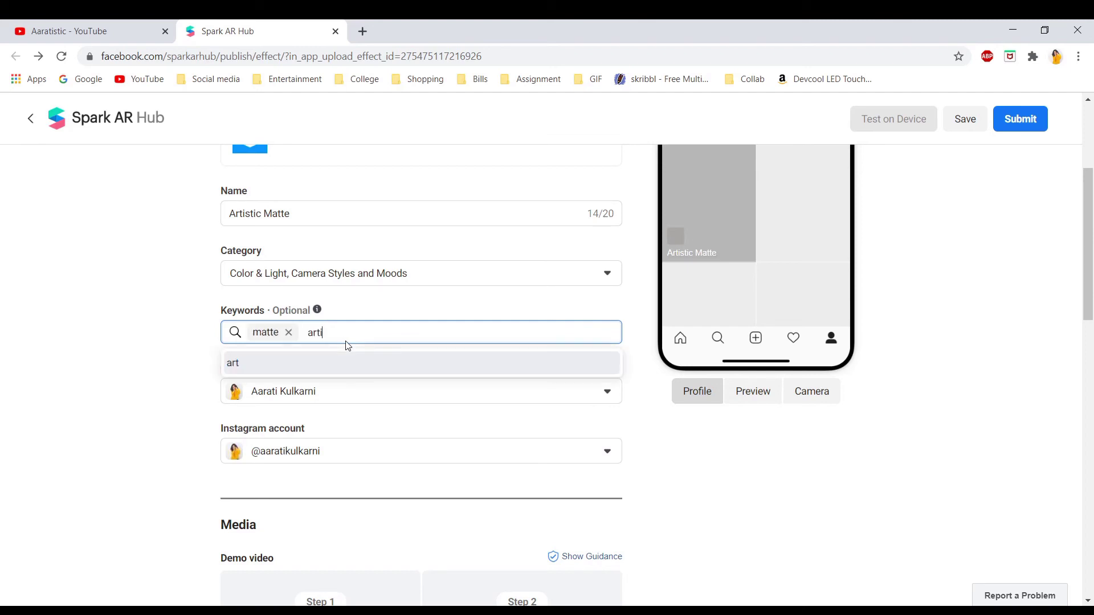
{"action": "key", "text": "Return"}
{"action": "type", "text": "color &"}
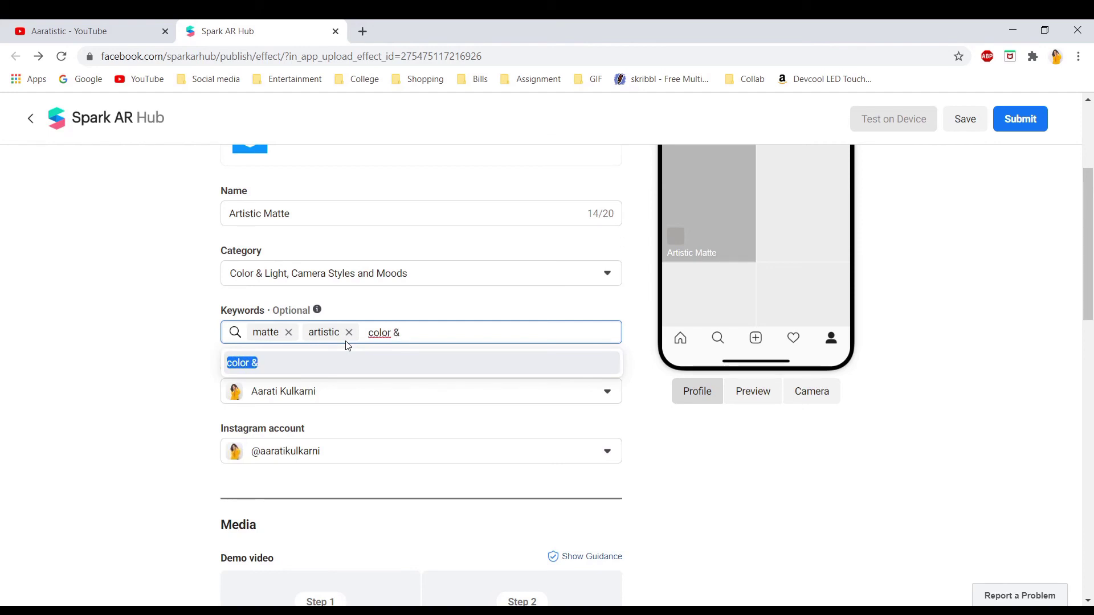
{"action": "type", "text": " light"}
{"action": "key", "text": "Return"}
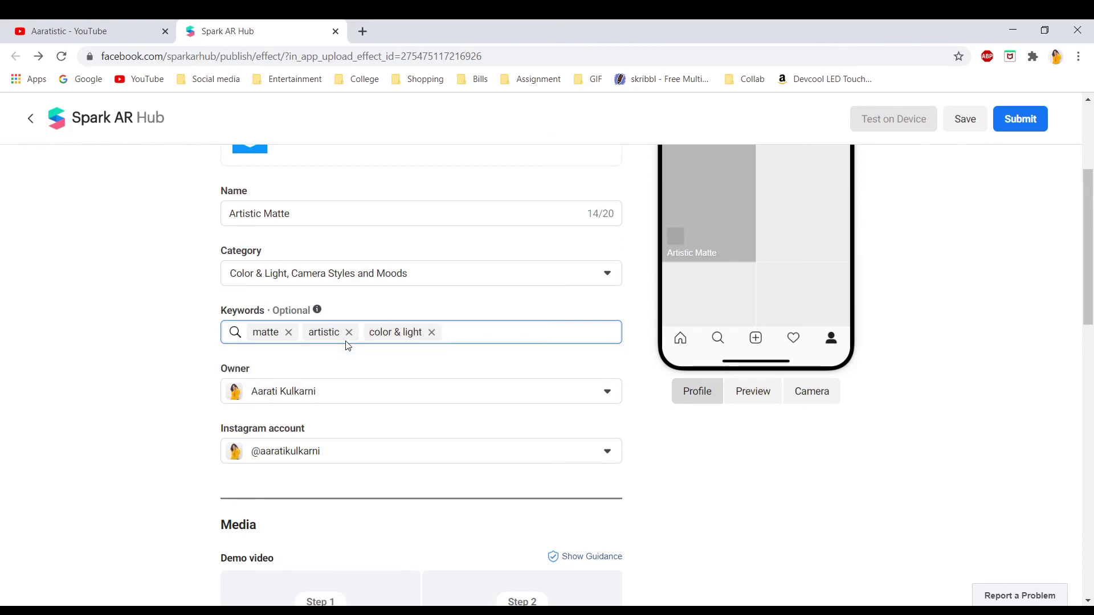
{"action": "type", "text": "camera st"}
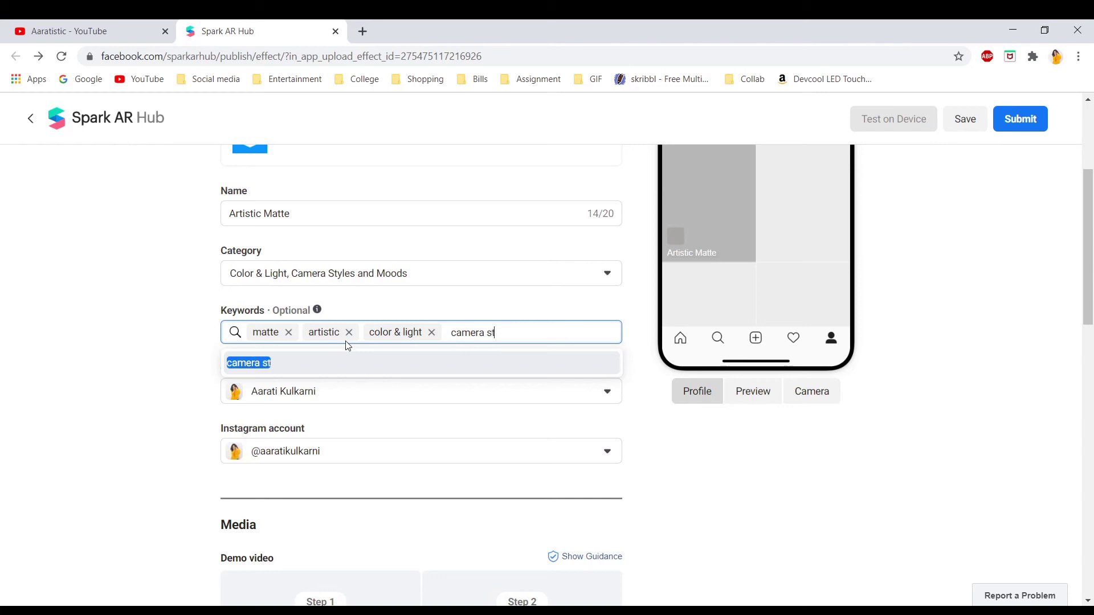
{"action": "type", "text": "yles"}
{"action": "key", "text": "Return"}
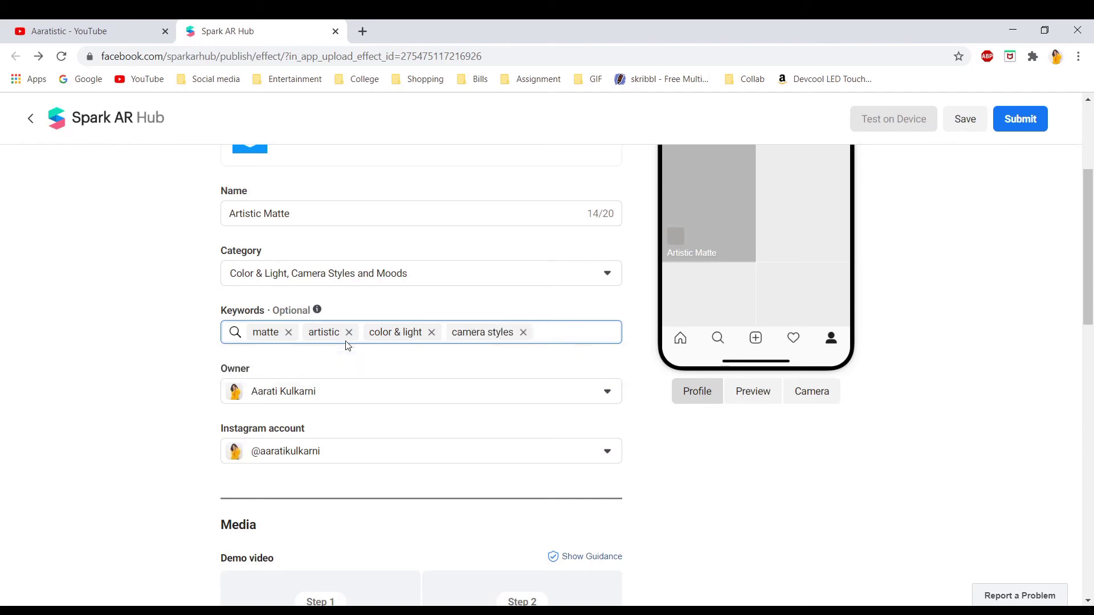
{"action": "scroll", "coordinate": [347, 345], "scroll_direction": "down", "scroll_amount": 5}
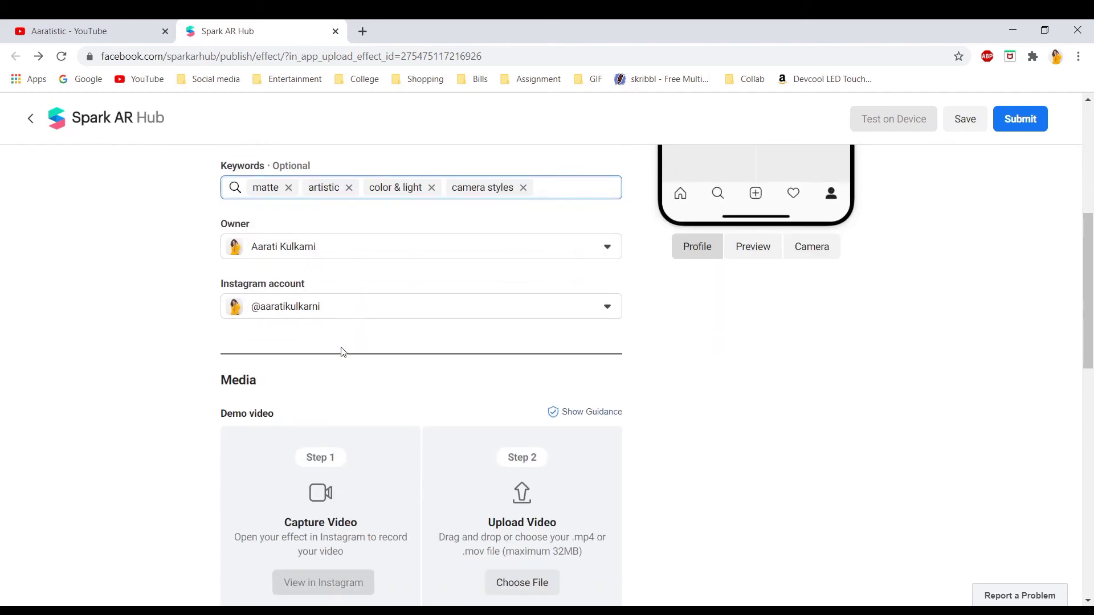
Step: Save the effect as a draft
{"action": "left_click", "coordinate": [965, 119]}
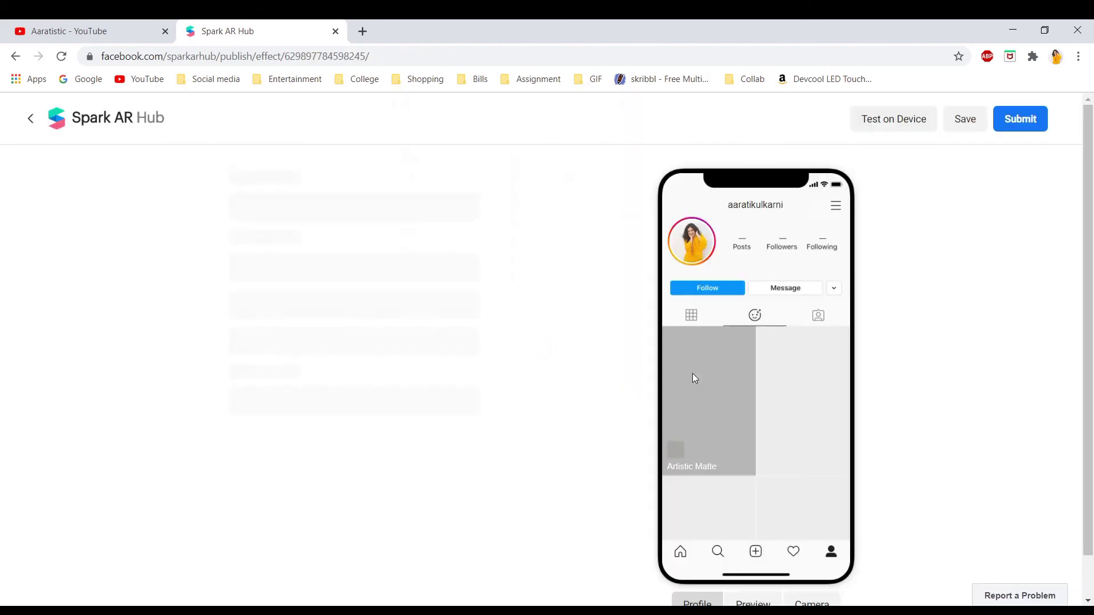
{"action": "scroll", "coordinate": [692, 374], "scroll_direction": "down", "scroll_amount": 8}
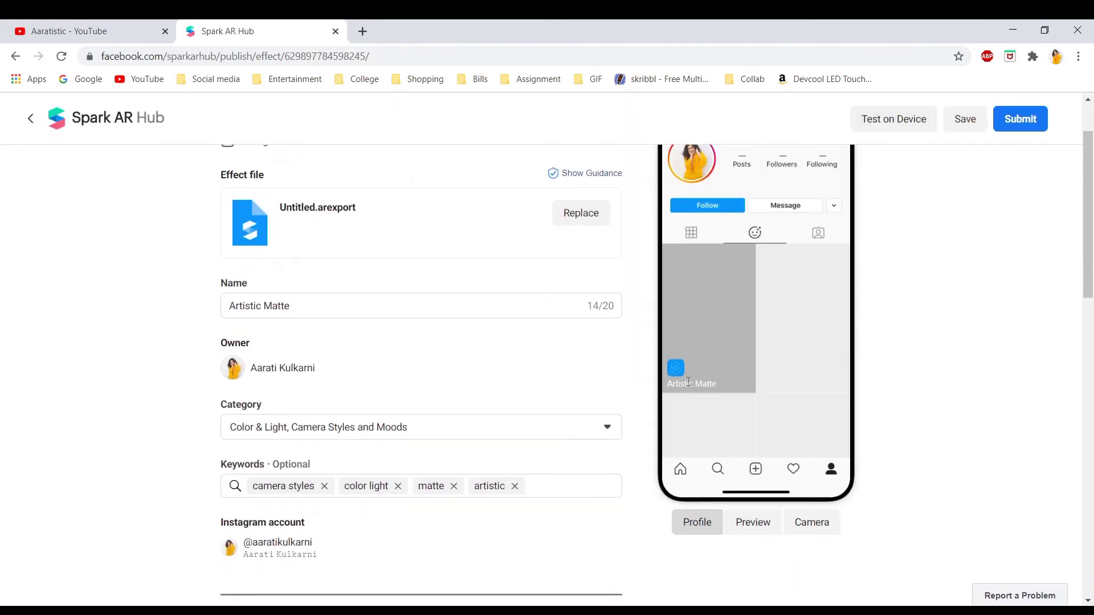
{"action": "scroll", "coordinate": [623, 472], "scroll_direction": "down", "scroll_amount": 1}
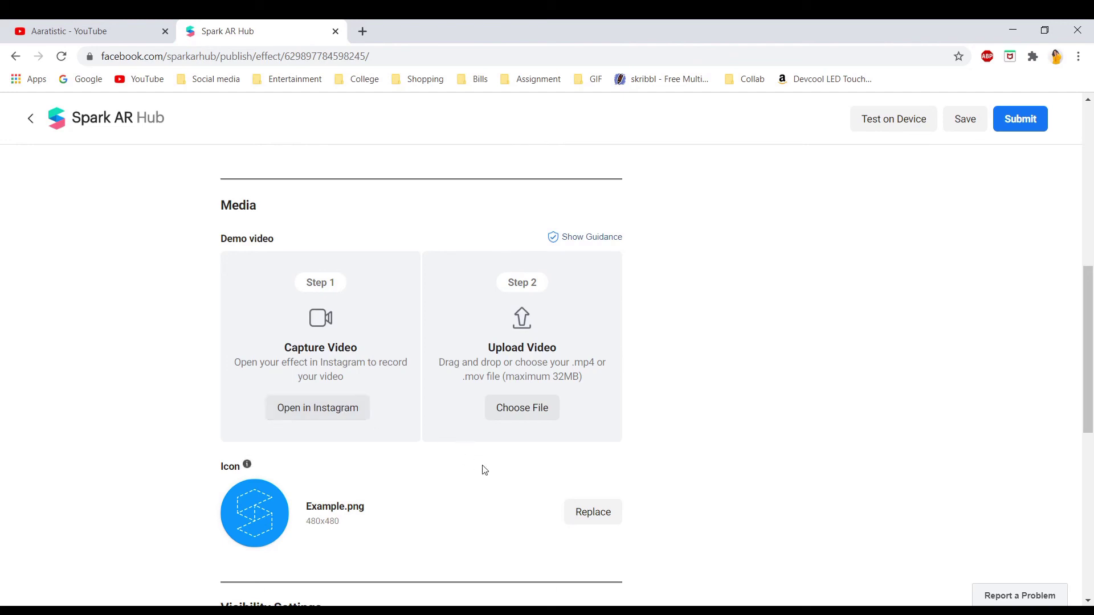
Step: Upload the demo video VID_81910720_125702_276.mp4 in the Media section
{"action": "left_click", "coordinate": [518, 413]}
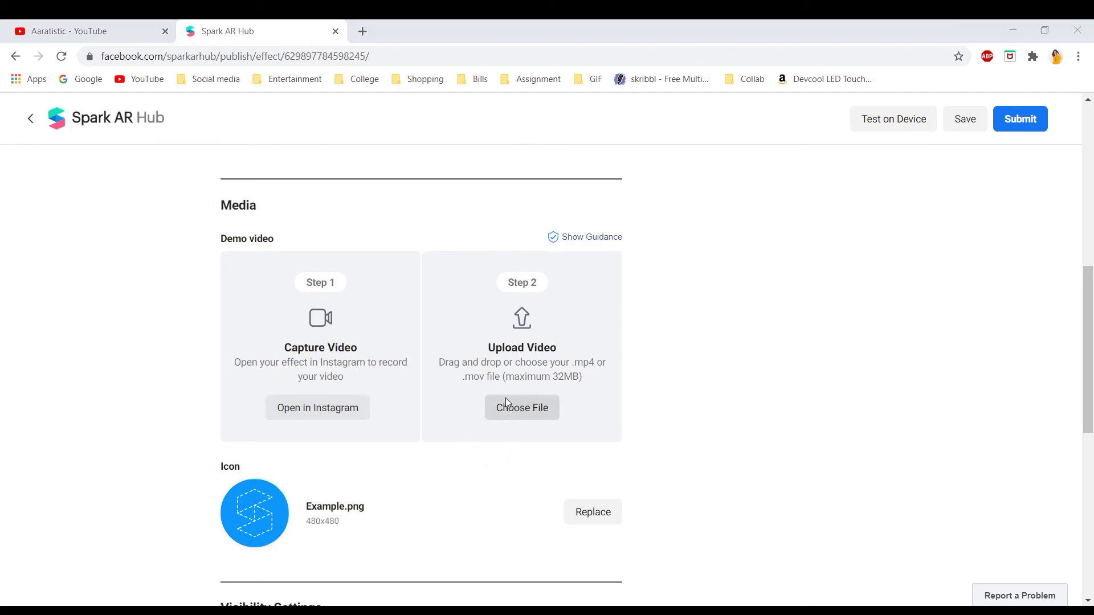
{"action": "key", "text": "Return"}
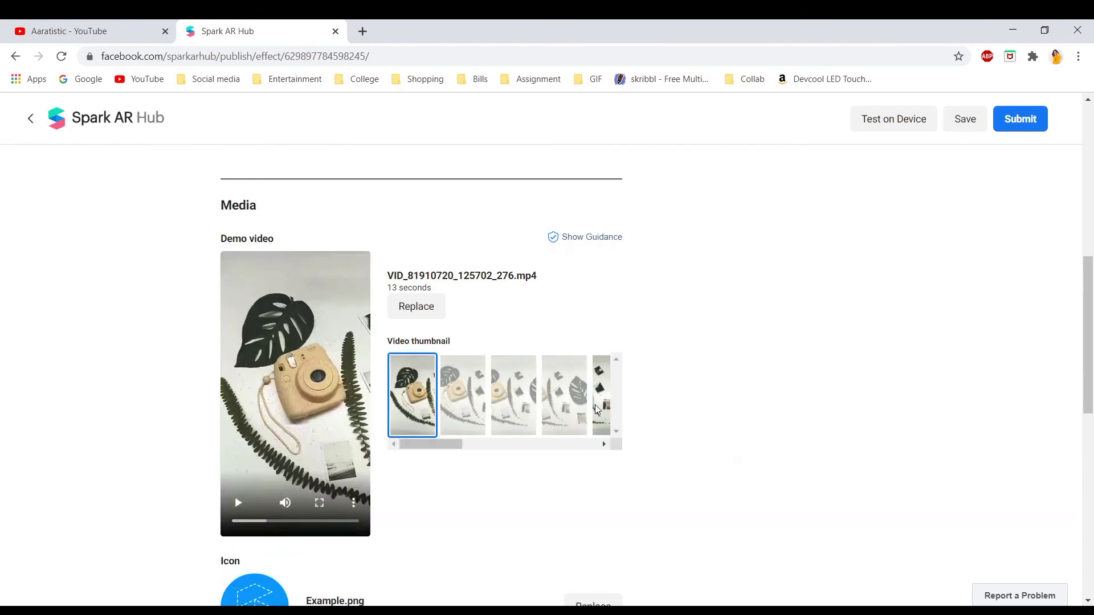
{"action": "left_click_drag", "start_coordinate": [470, 451], "coordinate": [432, 453]}
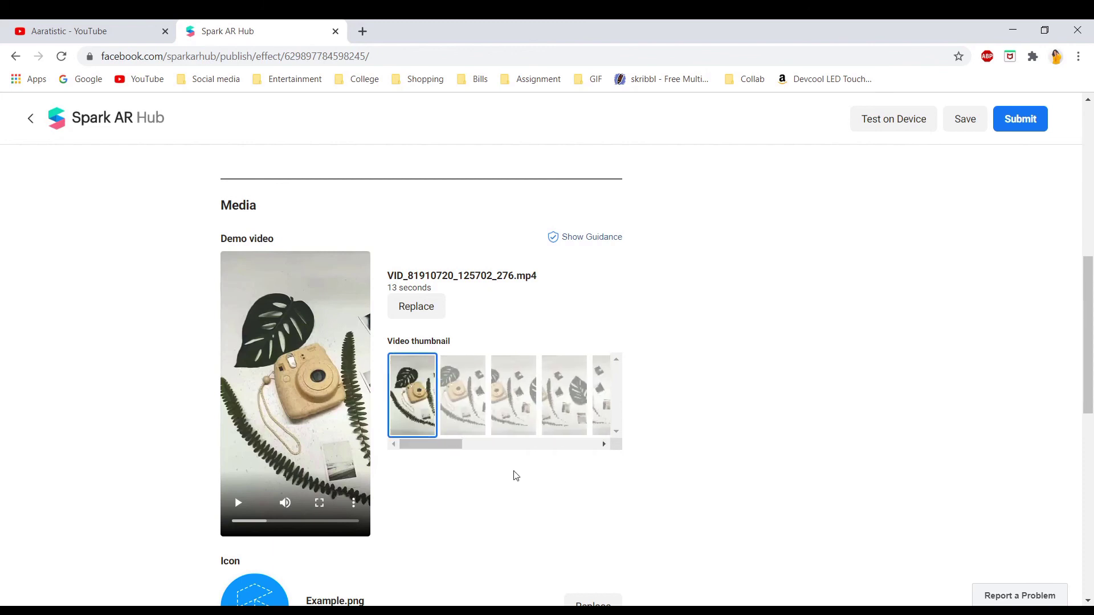
{"action": "scroll", "coordinate": [542, 503], "scroll_direction": "down", "scroll_amount": 5}
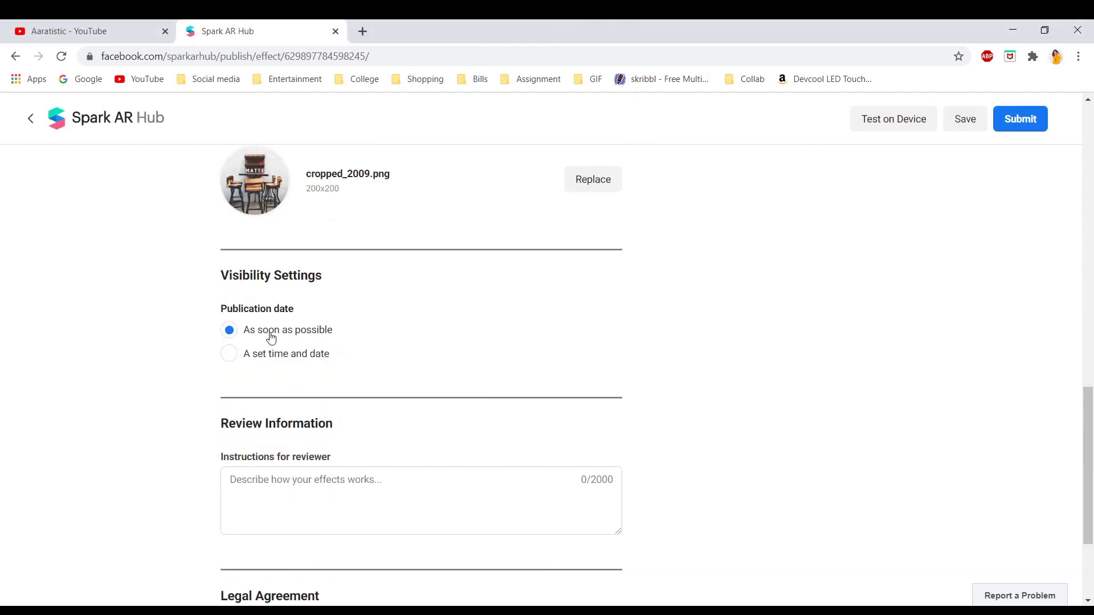
Step: Keep publication as soon as possible and leave the reviewer instructions empty
{"action": "scroll", "coordinate": [245, 352], "scroll_direction": "down", "scroll_amount": 1}
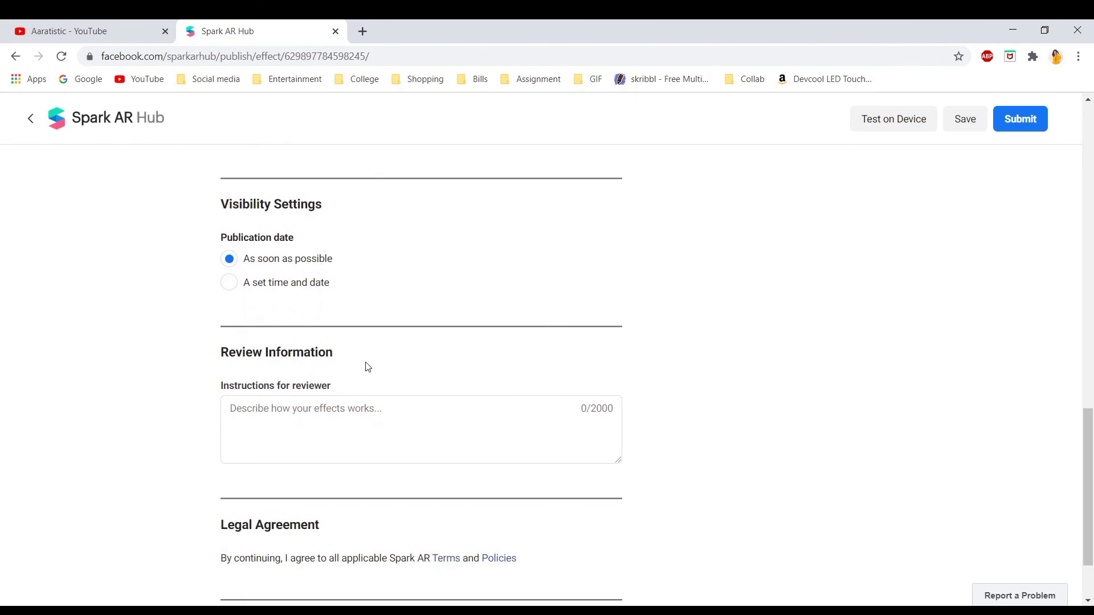
{"action": "scroll", "coordinate": [366, 366], "scroll_direction": "down", "scroll_amount": 1}
{"action": "left_click", "coordinate": [295, 342]}
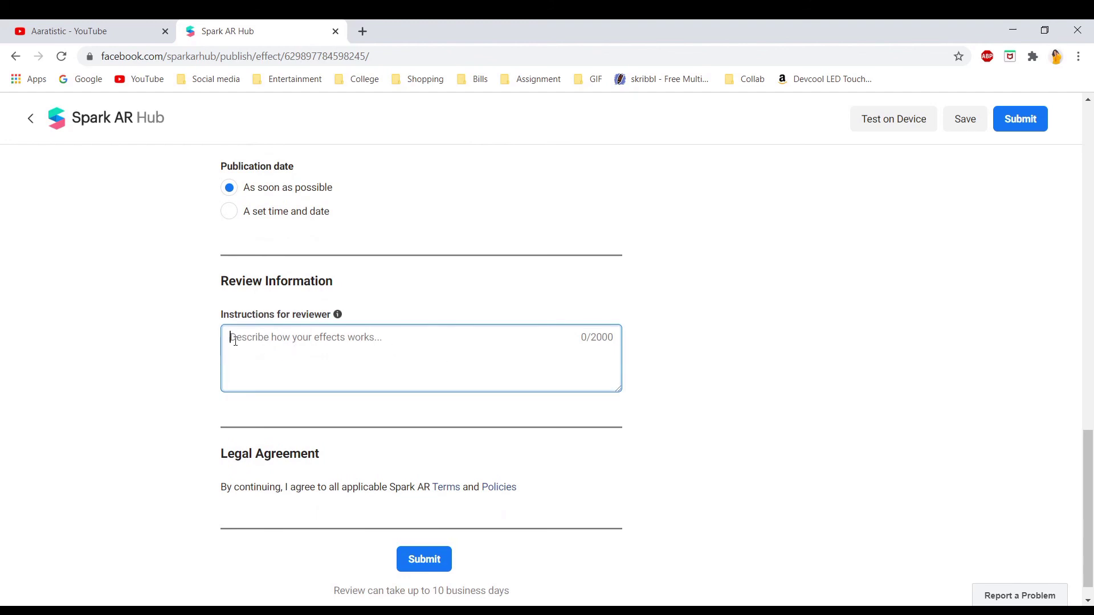
{"action": "left_click", "coordinate": [675, 417]}
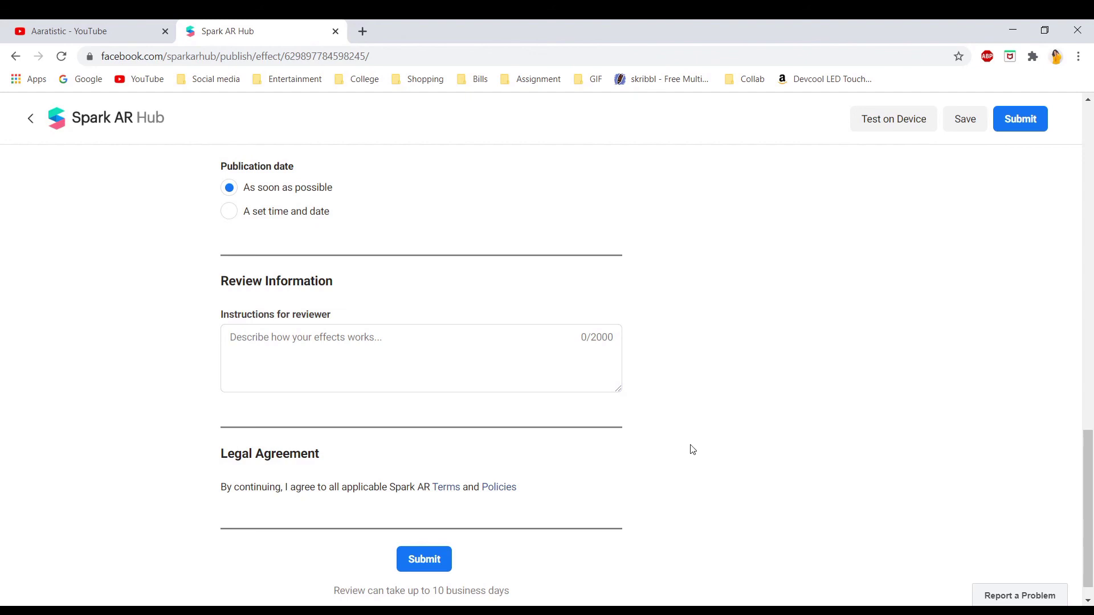
{"action": "scroll", "coordinate": [693, 452], "scroll_direction": "up", "scroll_amount": 20}
{"action": "scroll", "coordinate": [693, 452], "scroll_direction": "up", "scroll_amount": 2}
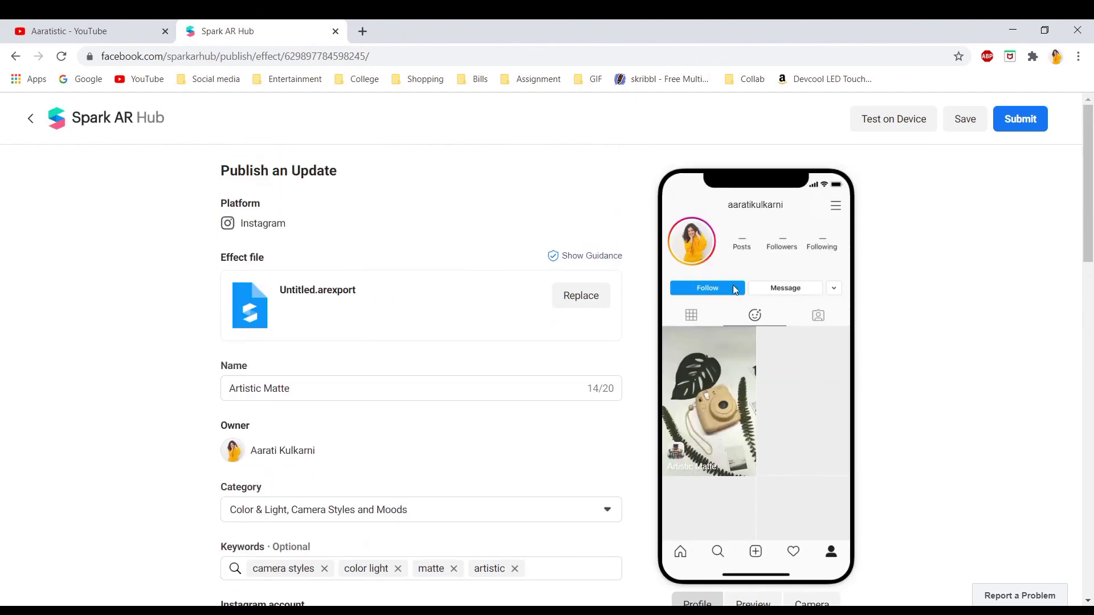
Step: Play the Artistic Matte story preview on the phone mockup, then show its camera view
{"action": "scroll", "coordinate": [792, 450], "scroll_direction": "down", "scroll_amount": 1}
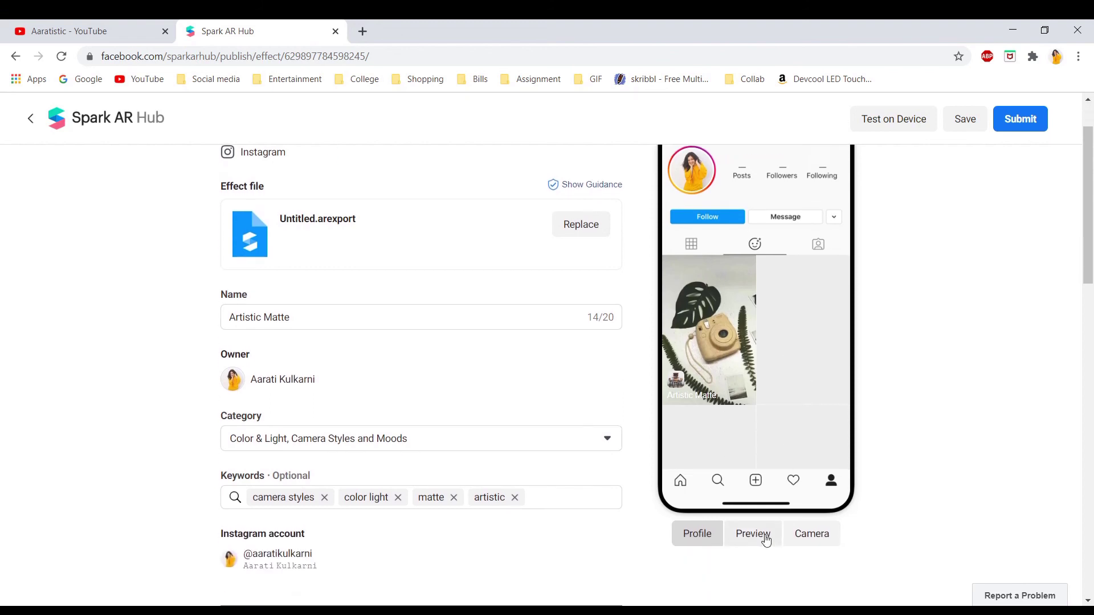
{"action": "left_click", "coordinate": [753, 534]}
{"action": "scroll", "coordinate": [969, 503], "scroll_direction": "up", "scroll_amount": 1}
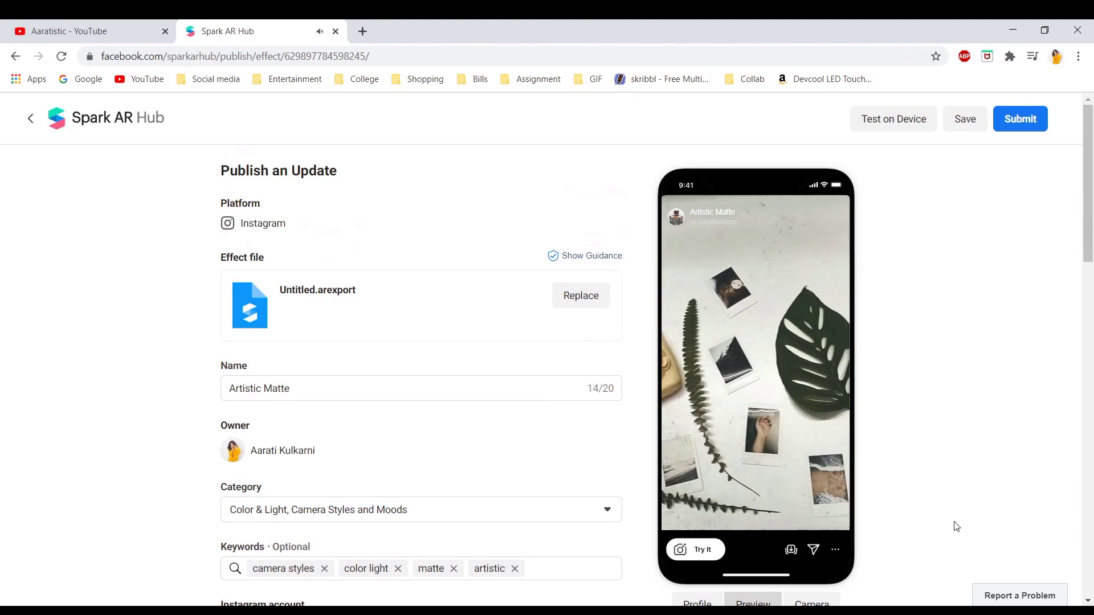
{"action": "scroll", "coordinate": [956, 526], "scroll_direction": "down", "scroll_amount": 1}
{"action": "left_click", "coordinate": [813, 532]}
{"action": "scroll", "coordinate": [798, 540], "scroll_direction": "up", "scroll_amount": 1}
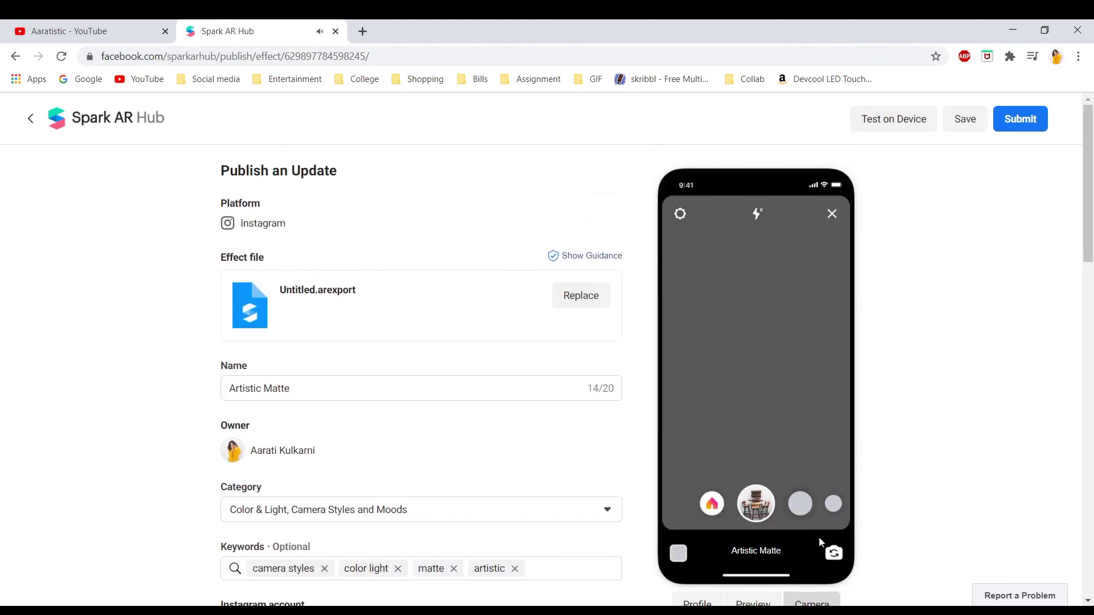